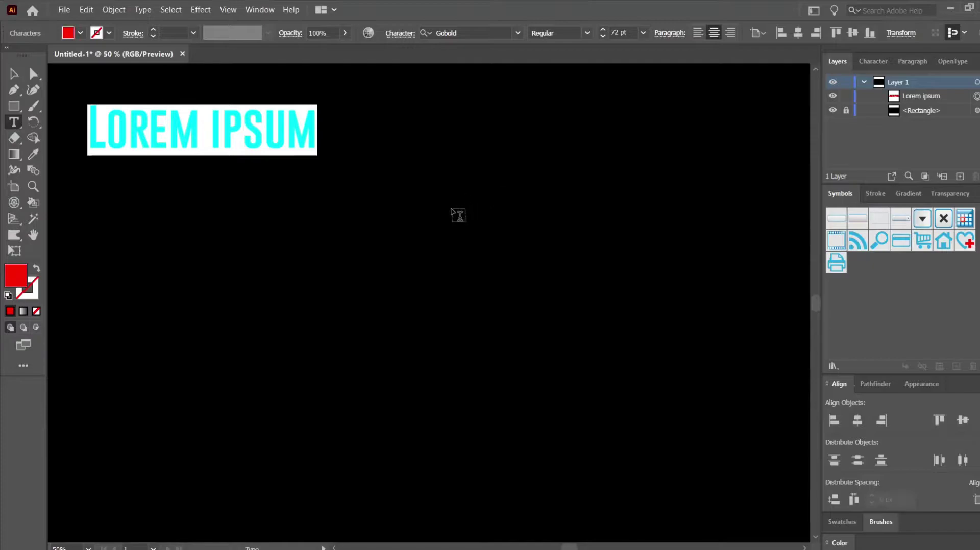
Replace the placeholder text with ADOBE ILLUSTRATOR on two lines and save it as a dynamic Movie Clip symbol named New Symbol
key("Return")
type("ILLUSTRATOR")
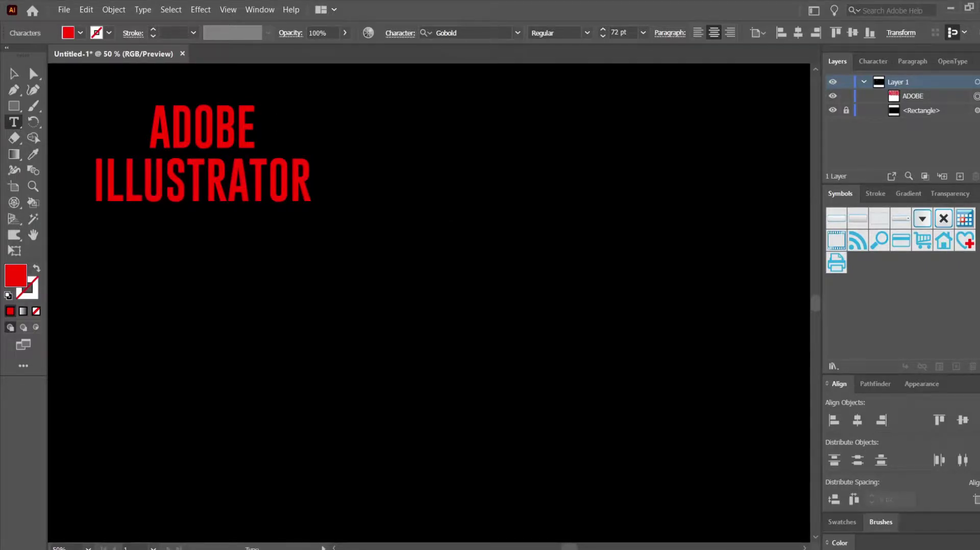
left_click(14, 74)
left_click_drag(185, 129, 860, 262)
left_click(494, 397)
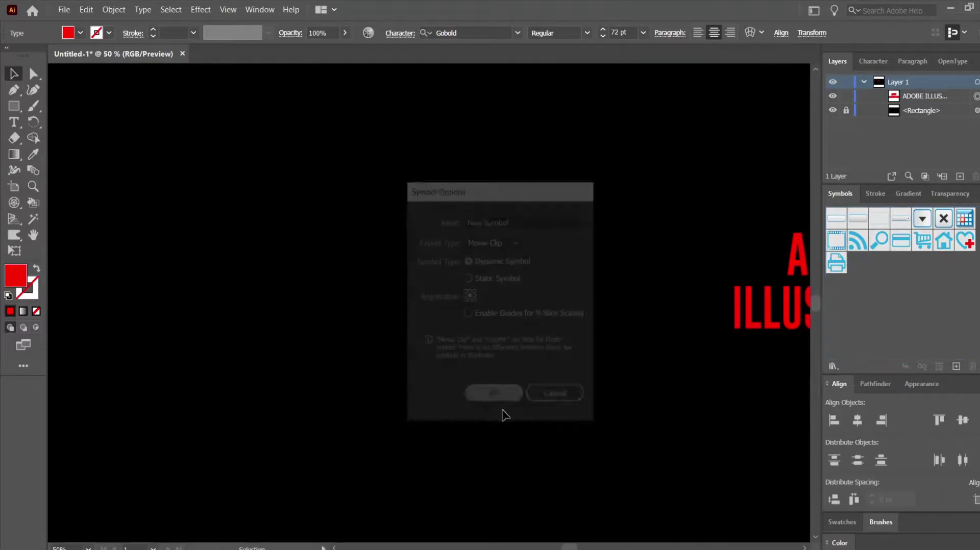
Copy the text symbol to the artboard's lower-right corner and delete the upper instance
left_click_drag(401, 199, 791, 525)
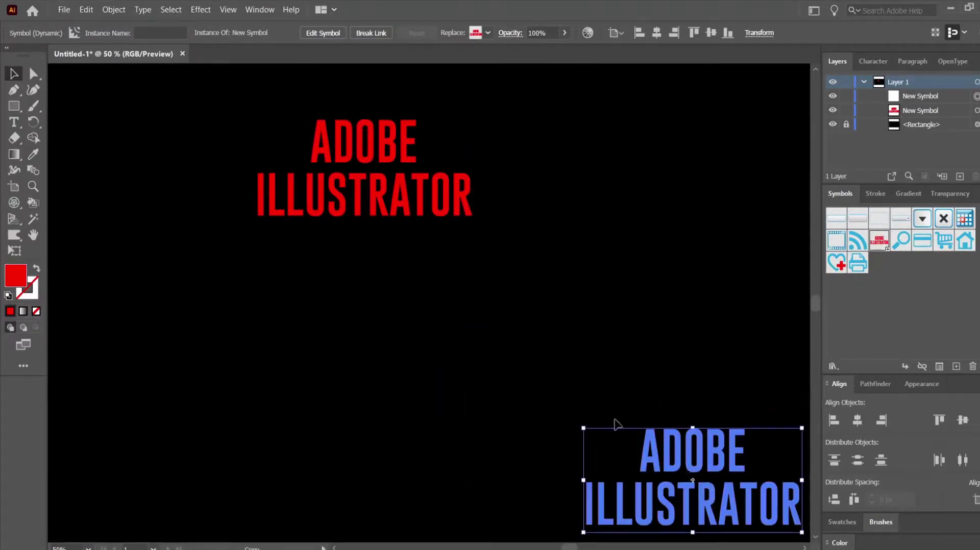
left_click(394, 234)
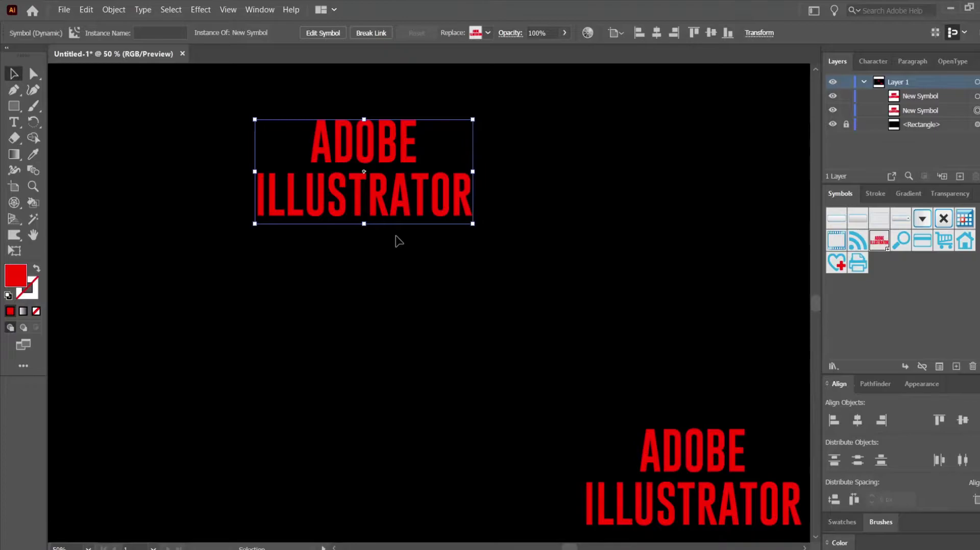
key("Delete")
Draw a straight horizontal line about 830 px long across the upper artboard with the Pen tool
left_click(13, 90)
left_click_drag(165, 183, 659, 178)
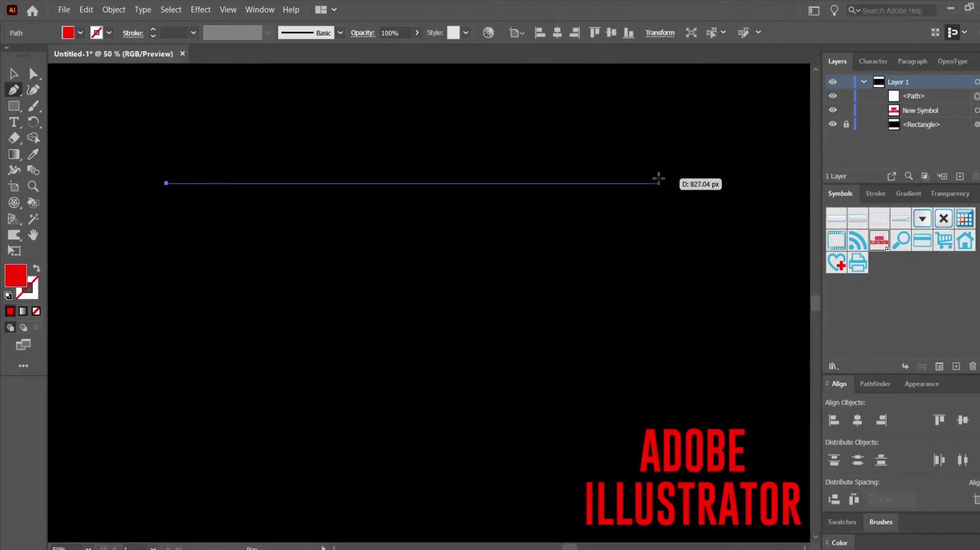
left_click(664, 183)
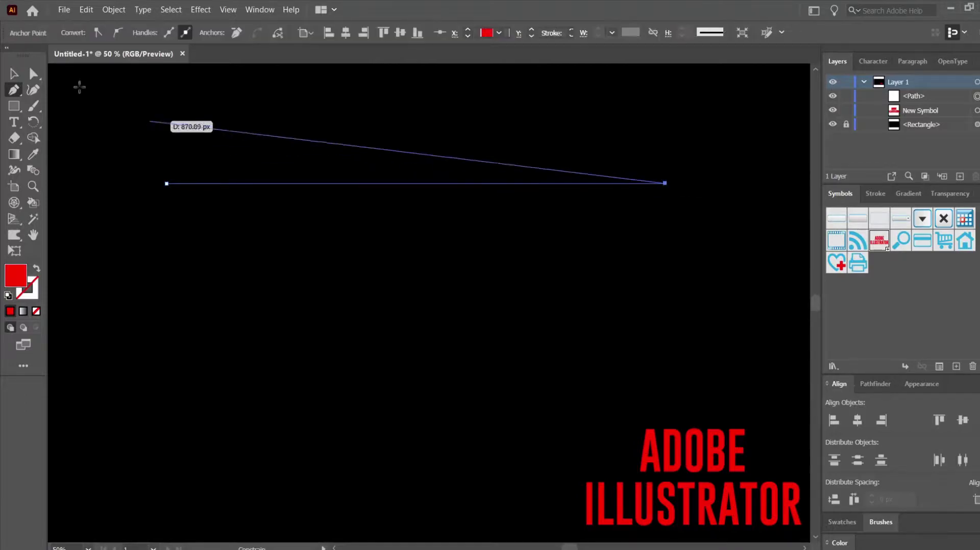
left_click(15, 74)
left_click(200, 9)
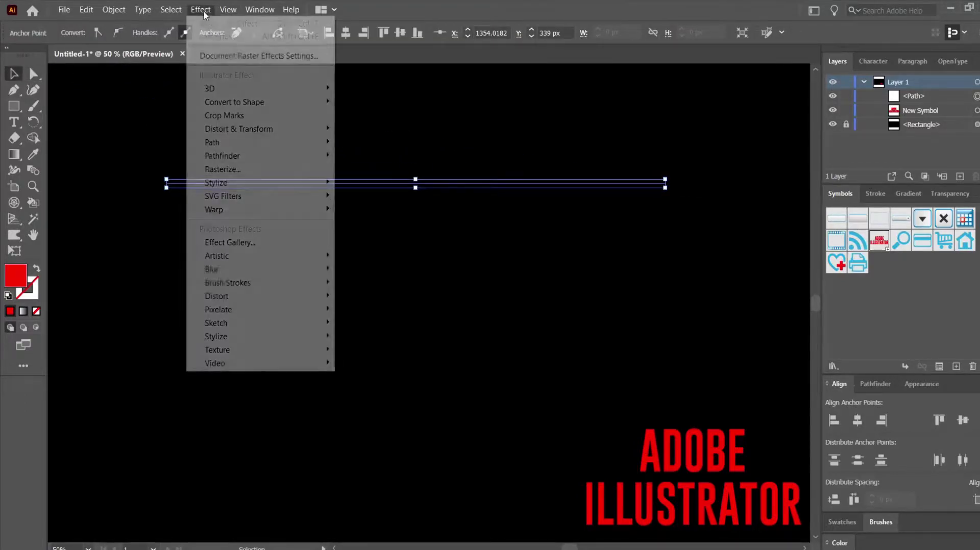
mouse_move(321, 129)
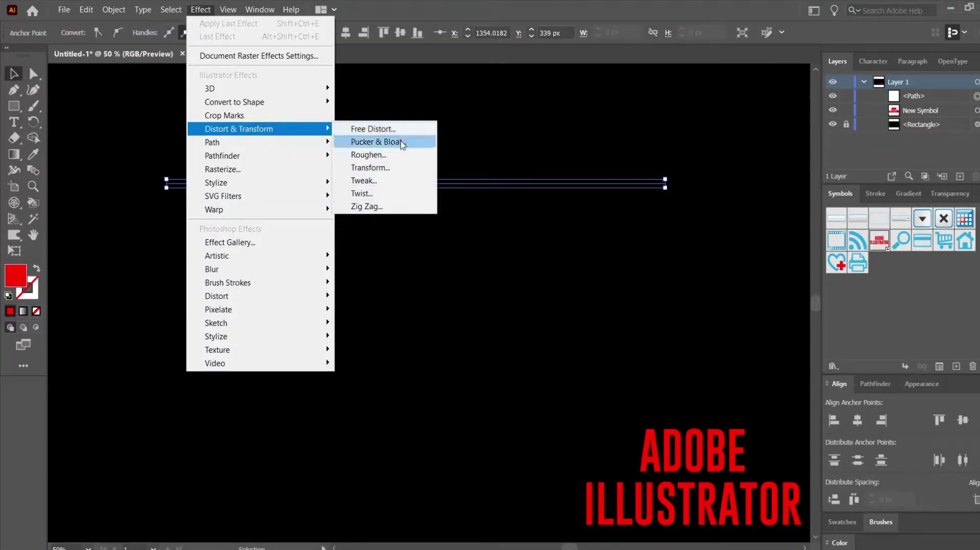
left_click(391, 168)
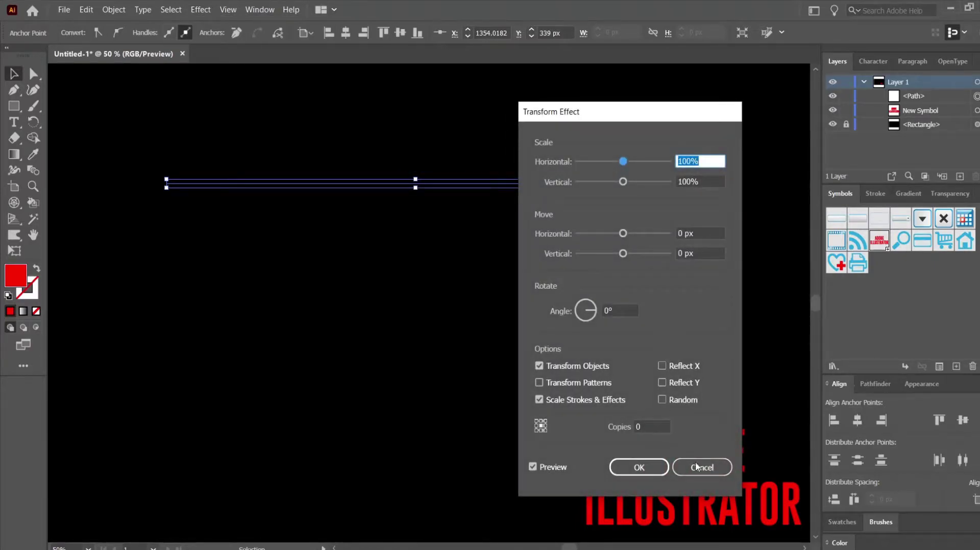
left_click(695, 464)
Start a Zig Zag effect on the horizontal line with 10 ridges per segment
left_click(204, 10)
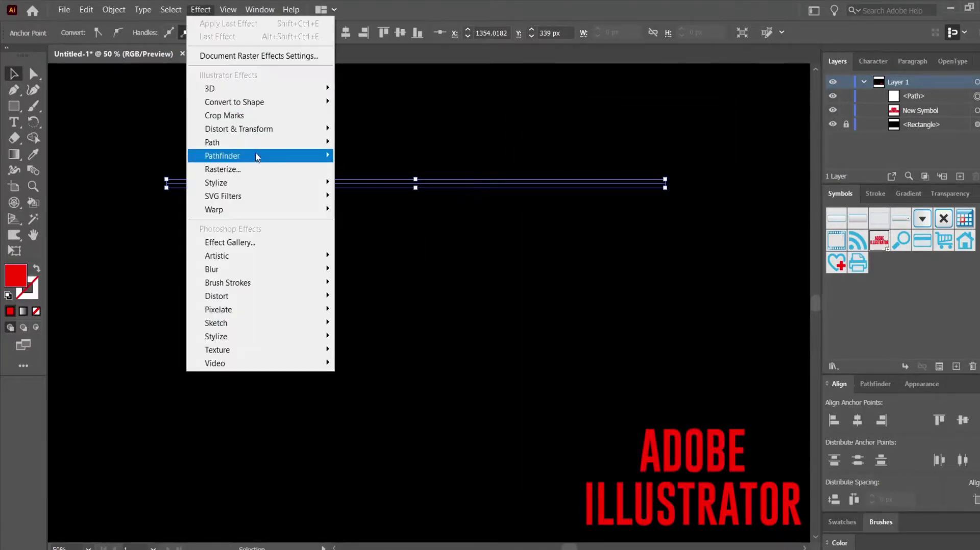
mouse_move(286, 128)
left_click(403, 207)
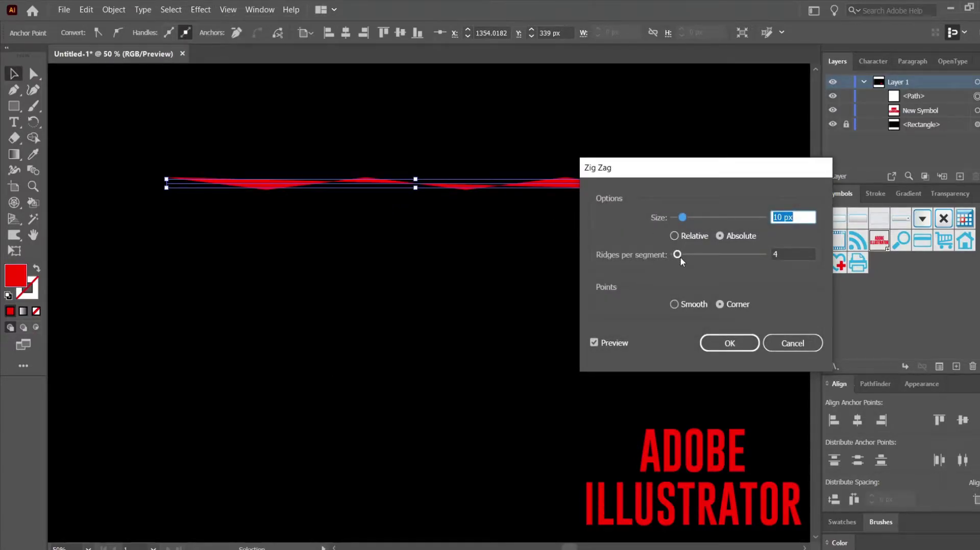
left_click(680, 255)
key("Up")
key("Up")
key("Up")
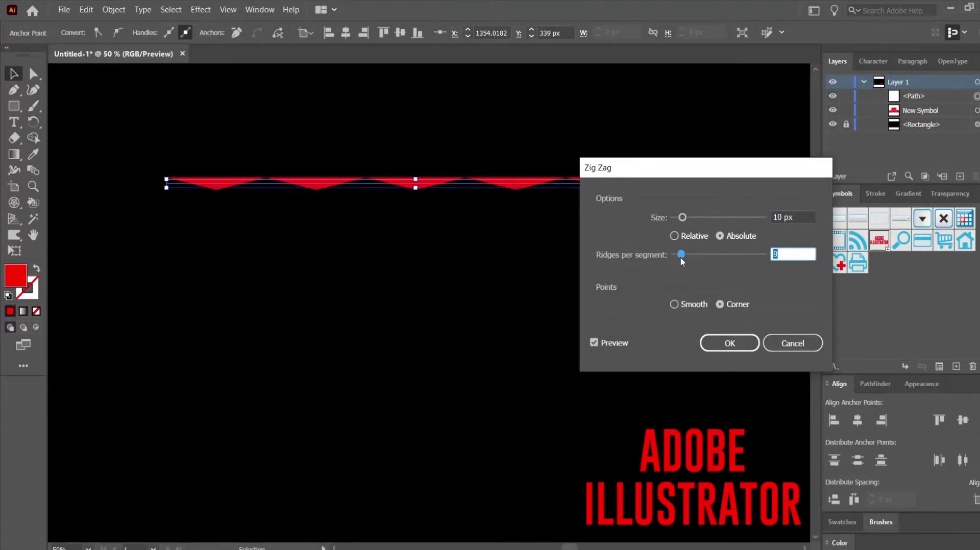
Set the Zig Zag effect's absolute size to 16 px
left_click(679, 219)
key("Up")
key("Up")
key("Up")
key("Up")
key("Up")
key("Up")
key("Up")
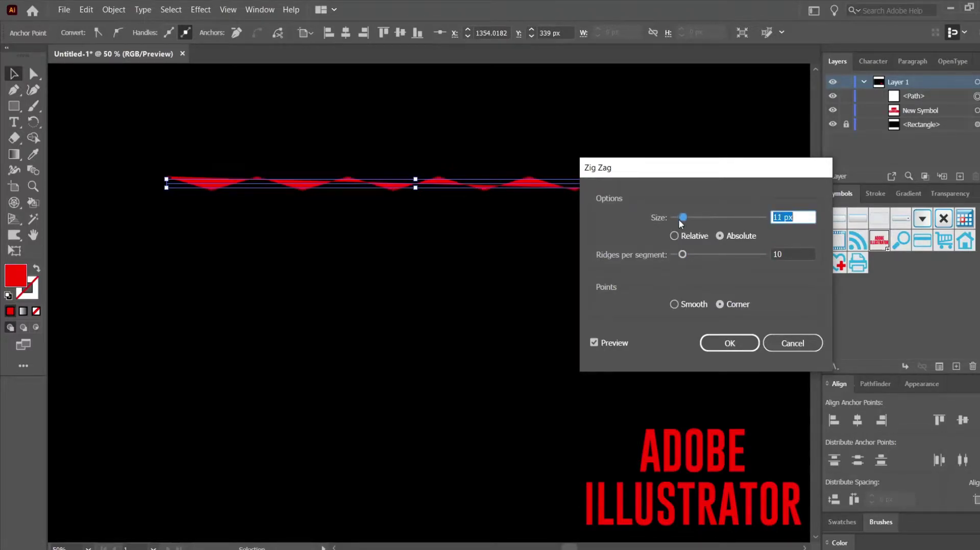
Apply the Zig Zag effect with smooth points and swap the line's fill and stroke, giving it a red stroke without fill
left_click(673, 305)
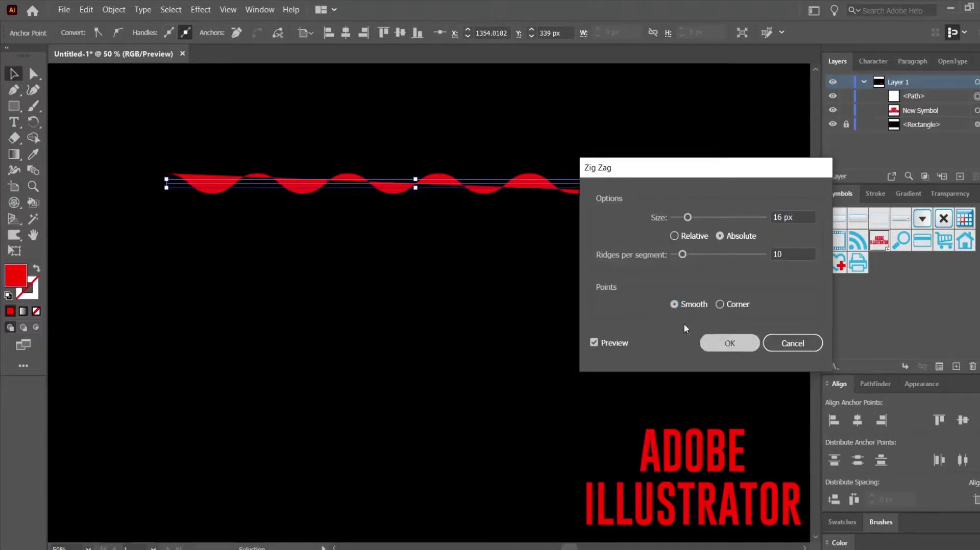
left_click(717, 341)
left_click(36, 275)
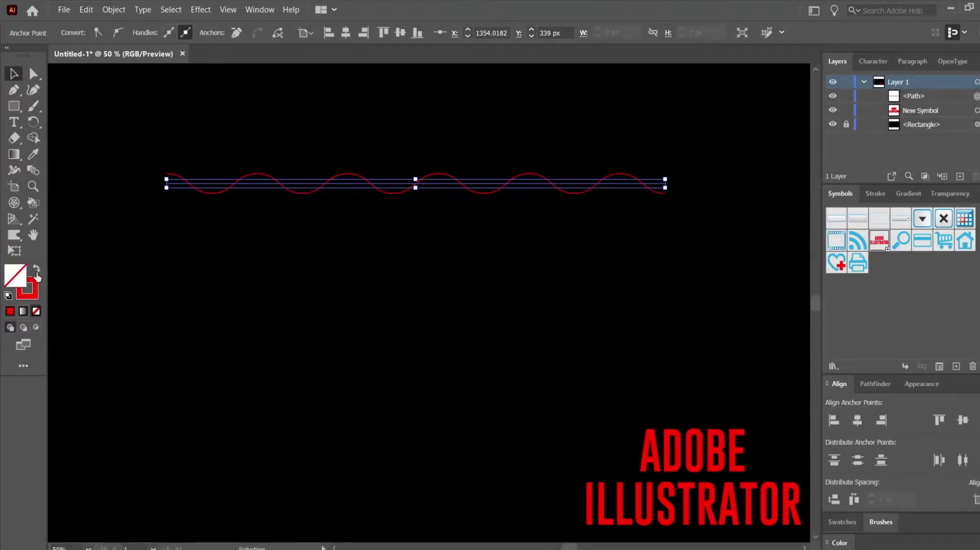
Start a 3D Extrude & Bevel effect on the wavy line with an extrude depth of 645 pt
left_click(200, 10)
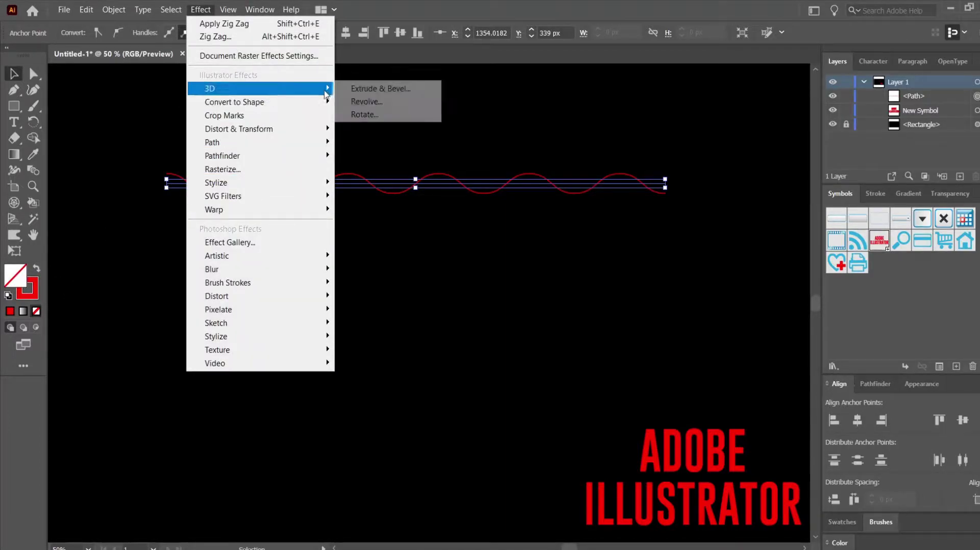
left_click(360, 87)
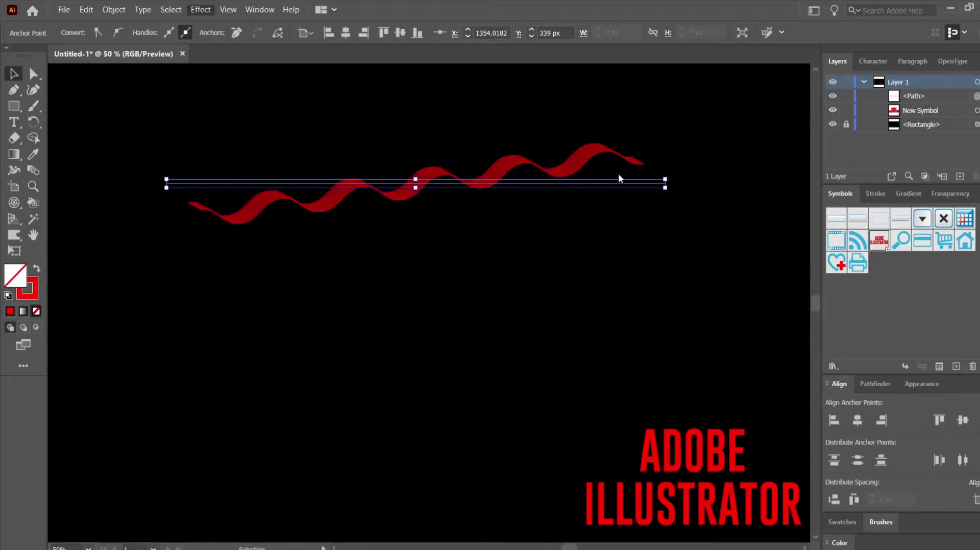
left_click(763, 290)
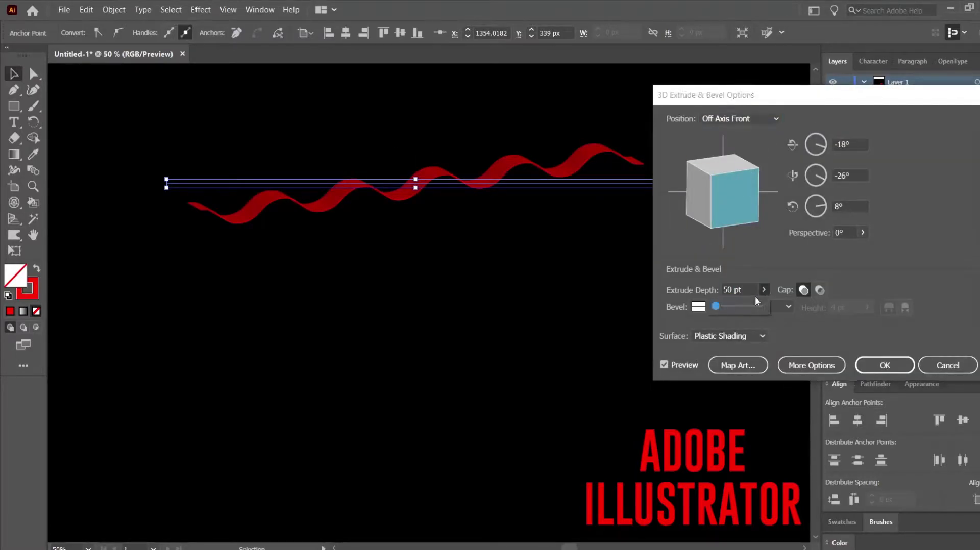
left_click(737, 306)
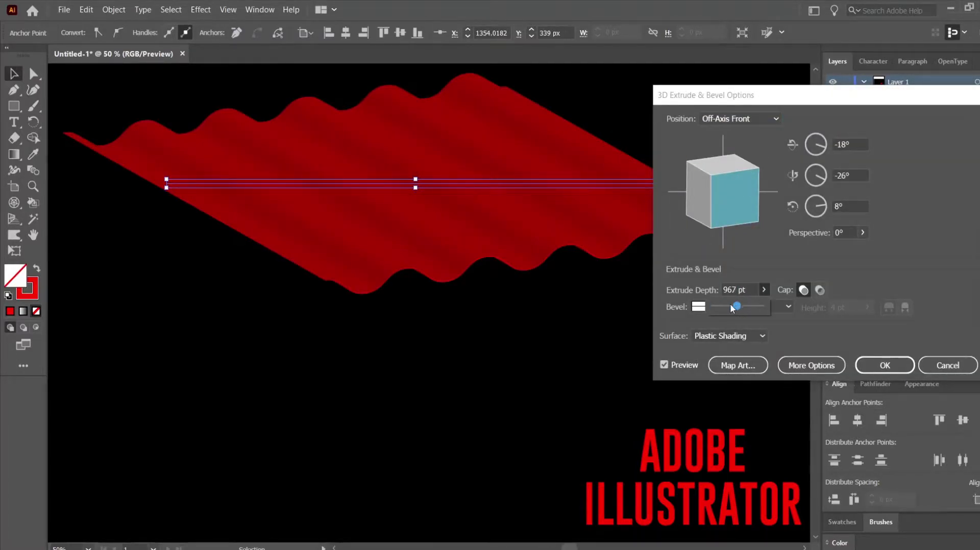
left_click(730, 306)
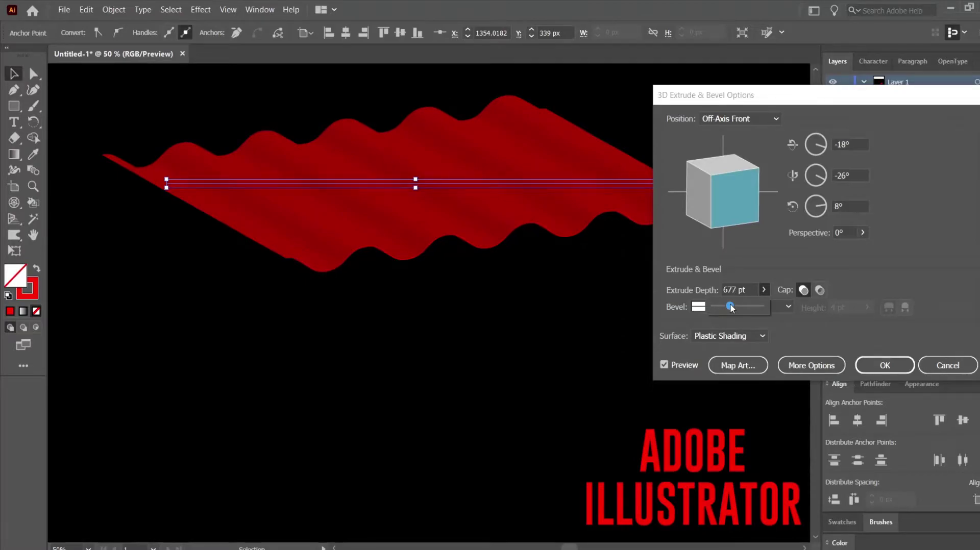
left_click_drag(732, 307, 724, 317)
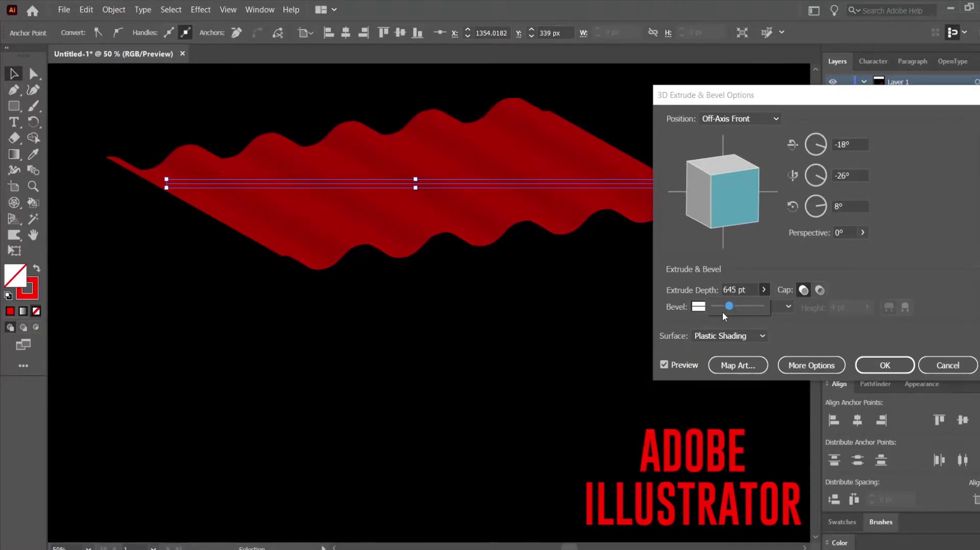
Open the extrusion's Map Art settings, enable Invisible Geometry, and go to surface 5 of 5
left_click(740, 366)
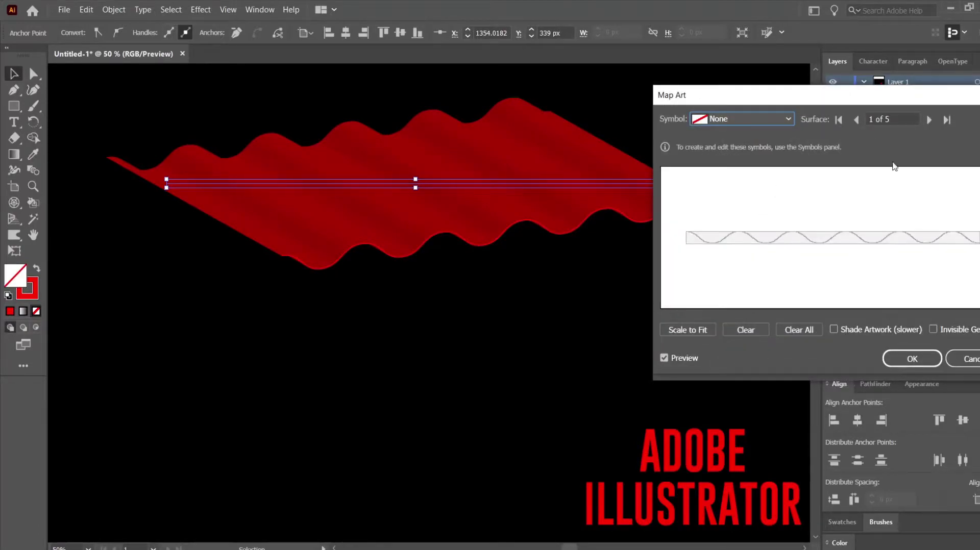
left_click(932, 330)
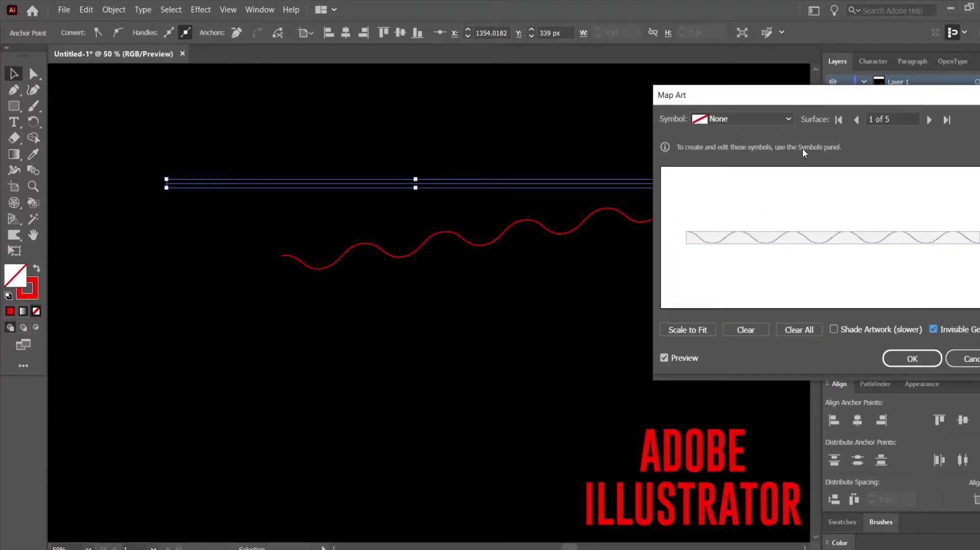
left_click(930, 119)
left_click(930, 119)
left_click(930, 119)
left_click(930, 120)
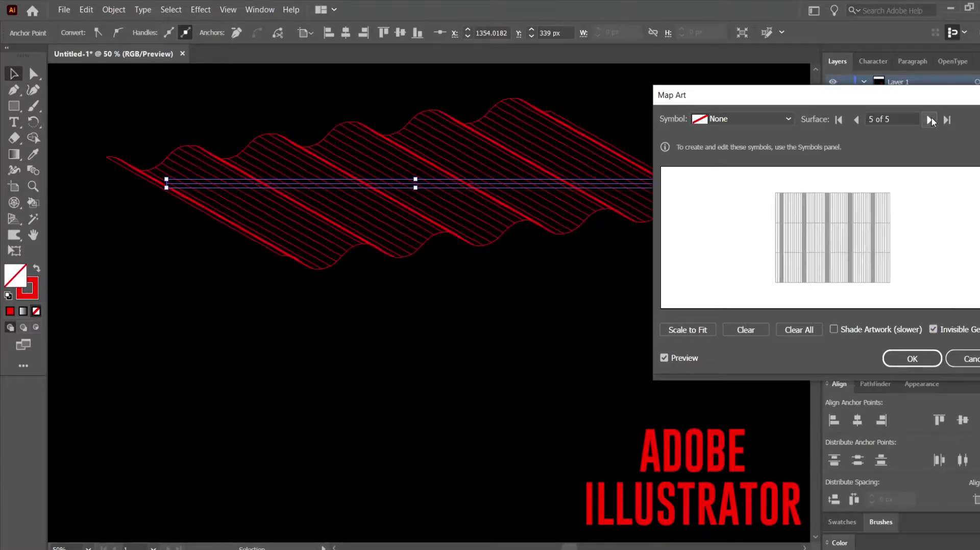
Map the New Symbol artwork onto the wavy surface and scale it to fit
left_click(764, 118)
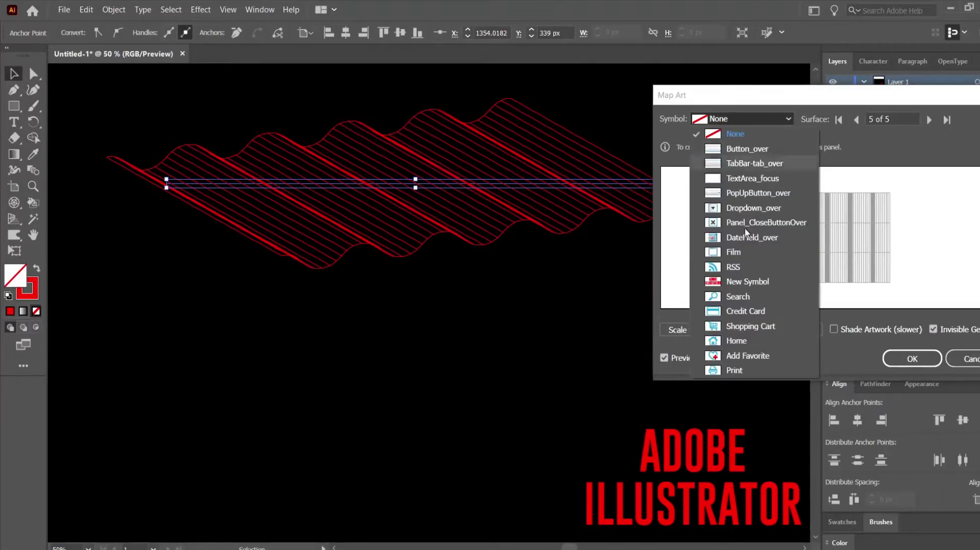
left_click(733, 280)
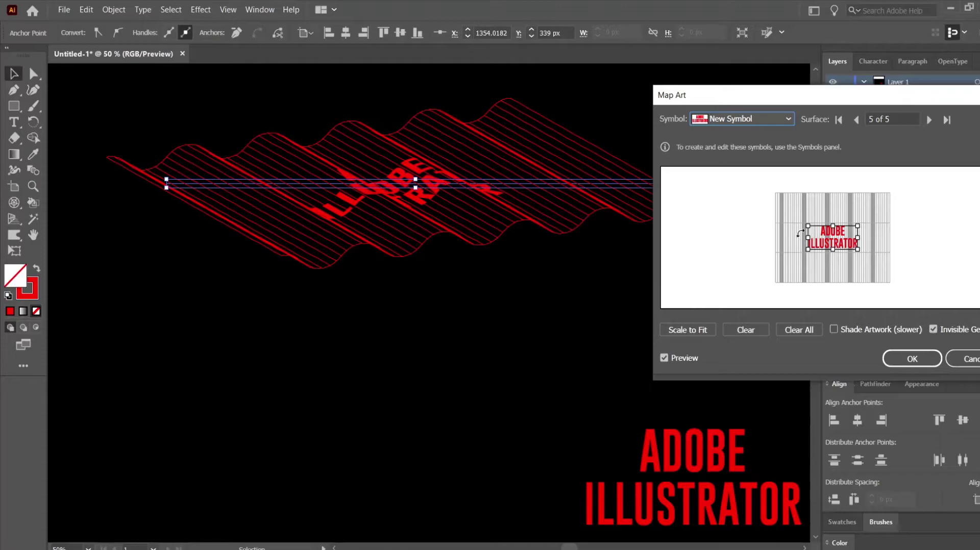
left_click(700, 330)
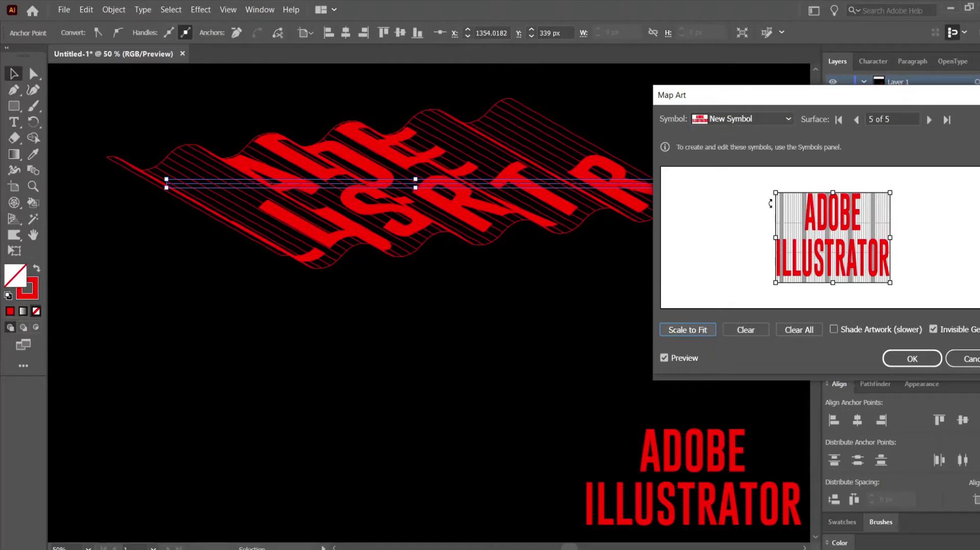
Shrink and recentre the mapped text on the surface, enable Shade Artwork, and accept the mapping
left_click_drag(776, 190, 786, 205)
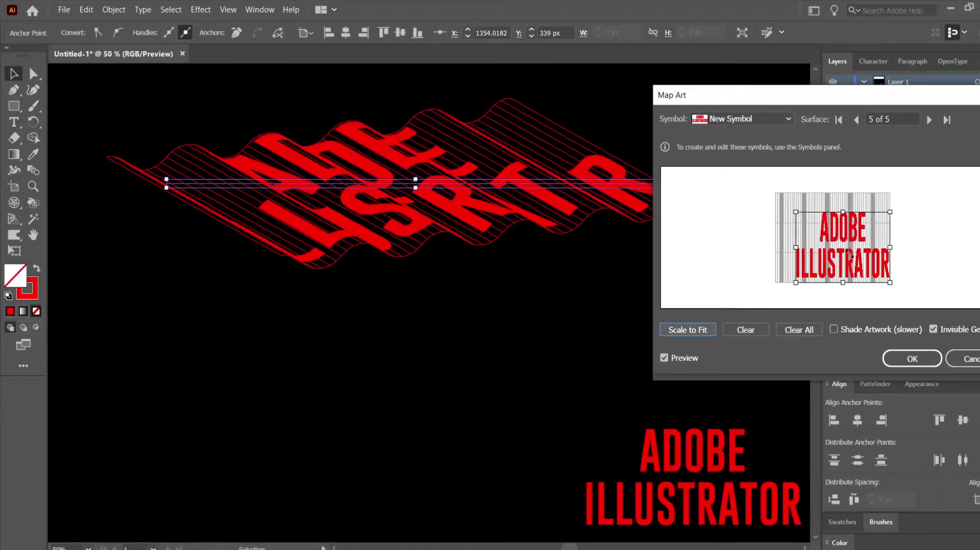
left_click_drag(839, 246, 843, 242)
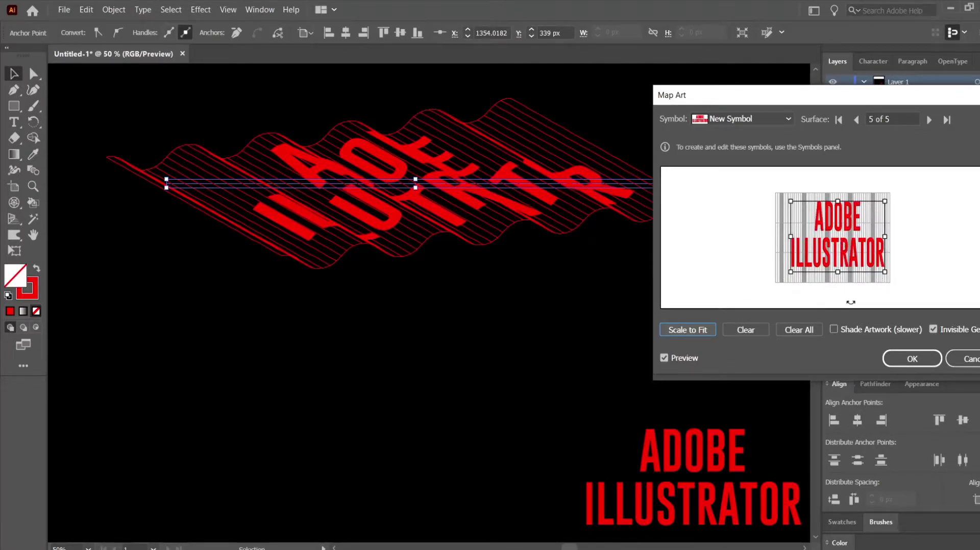
left_click_drag(791, 202, 804, 218)
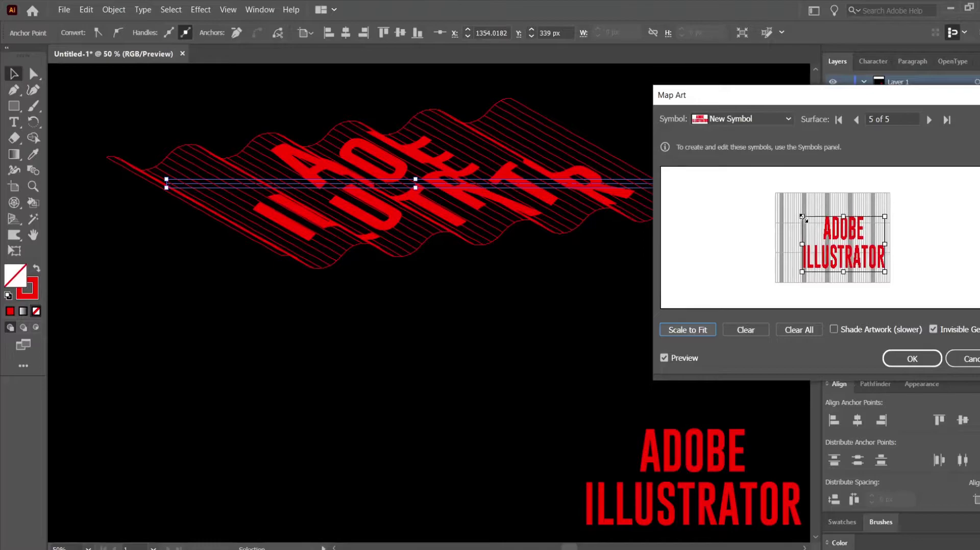
left_click_drag(849, 253, 838, 244)
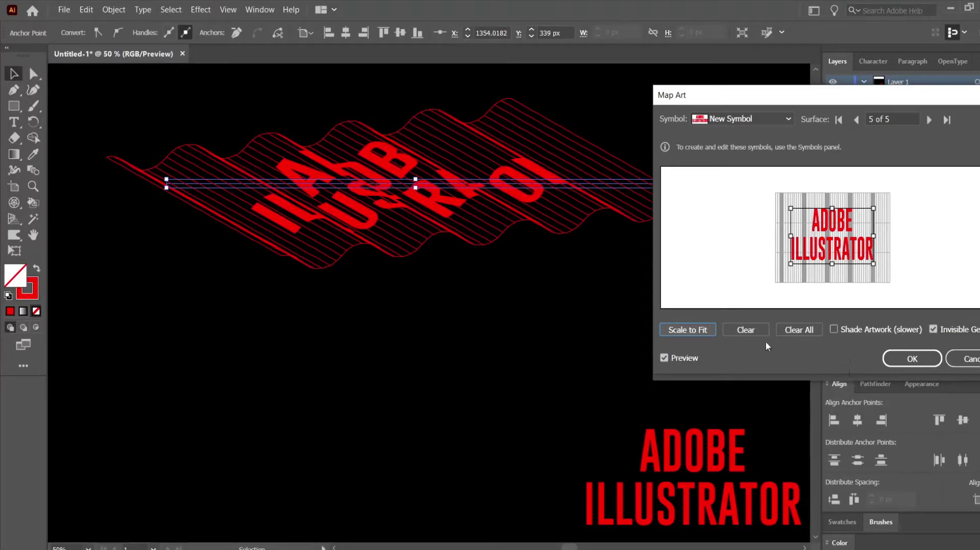
left_click(871, 329)
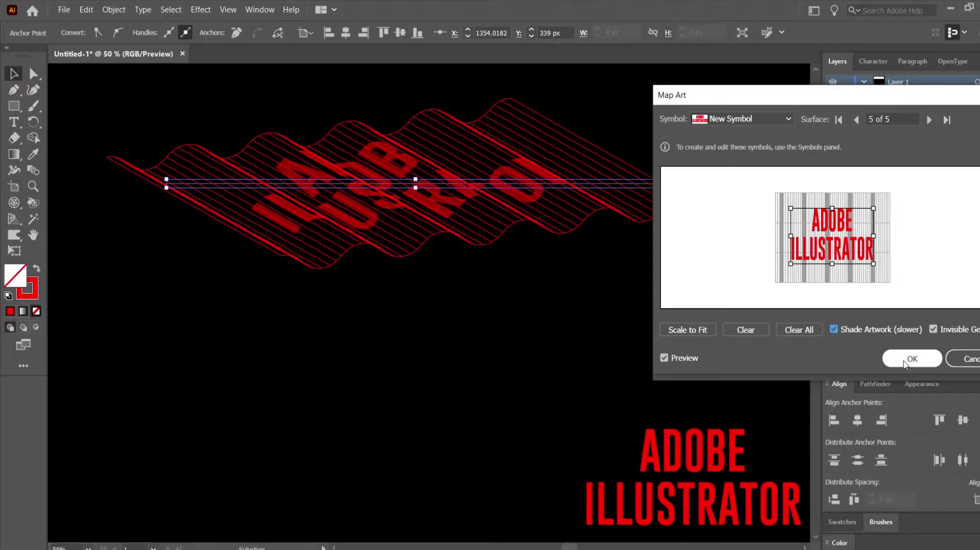
left_click(904, 364)
Reduce the extrude depth of the wavy text to 610 pt
left_click(764, 290)
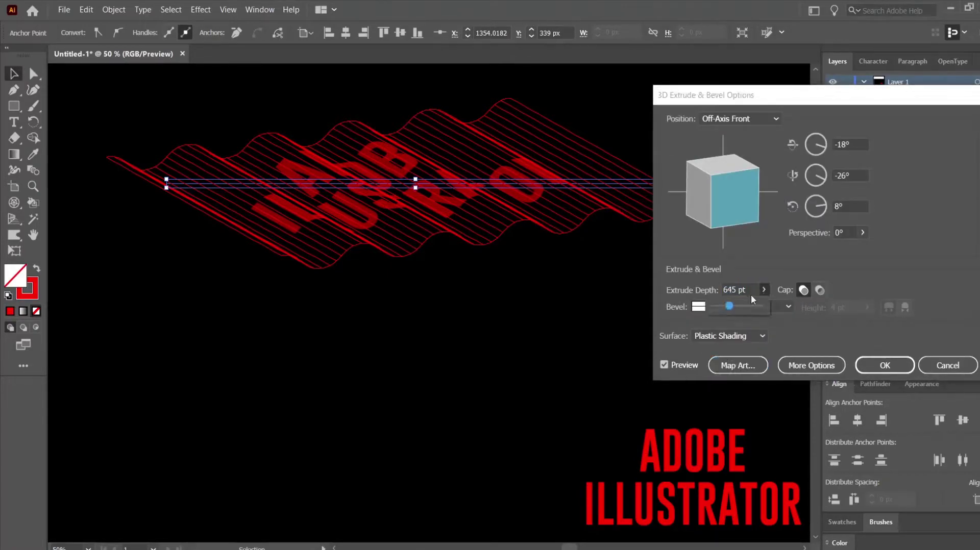
left_click(750, 290)
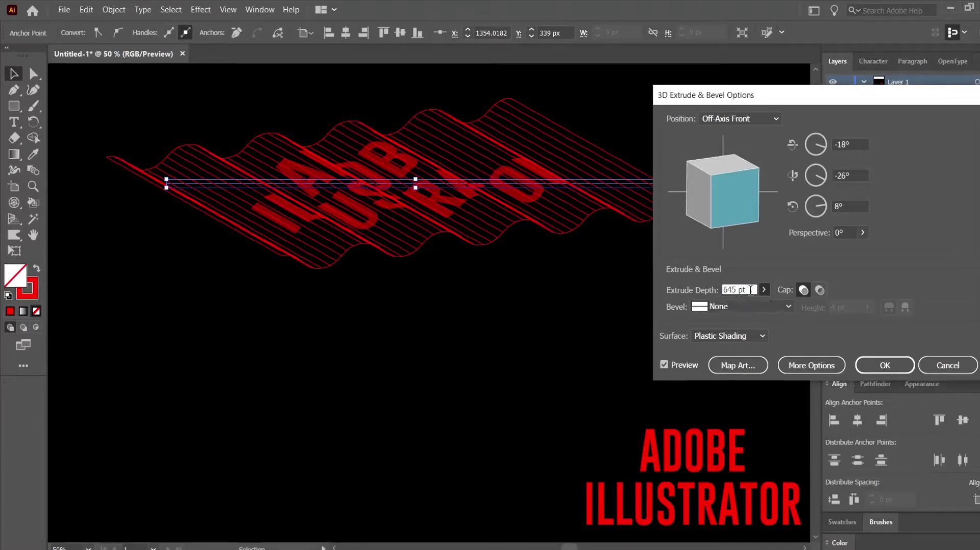
key("Down")
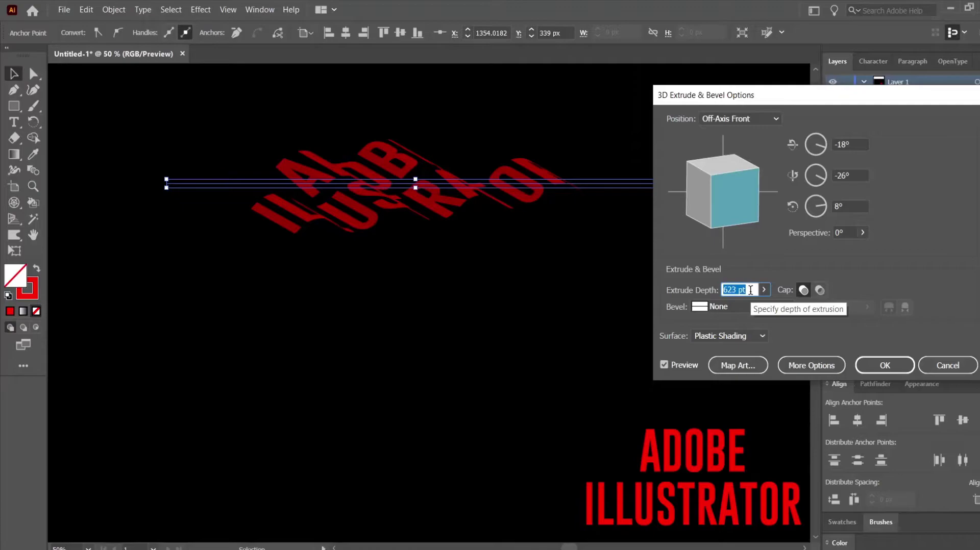
key("Down")
key("Down")
key("Down")
key("Down")
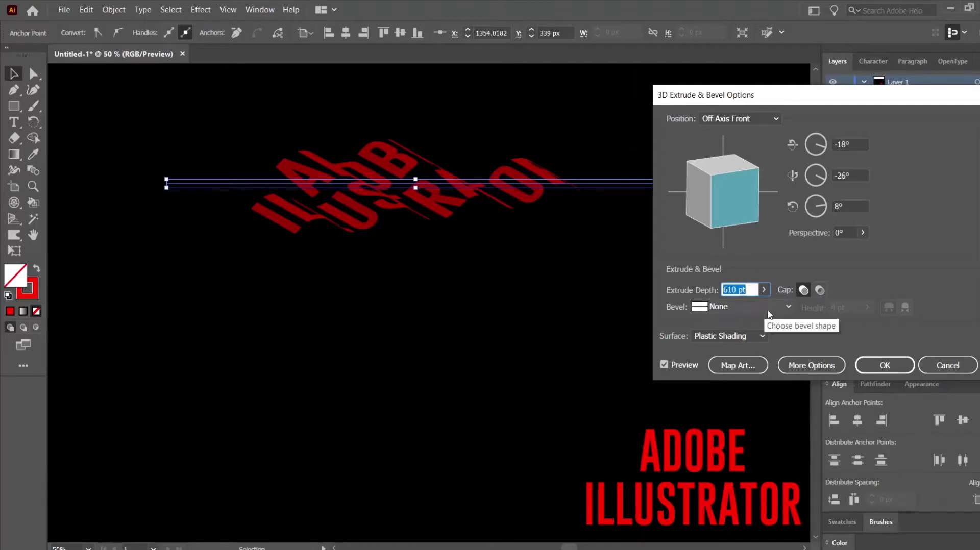
Show the surface lighting options, move the light to the sphere's upper-left edge, and set the ambient light to 68%
left_click(807, 366)
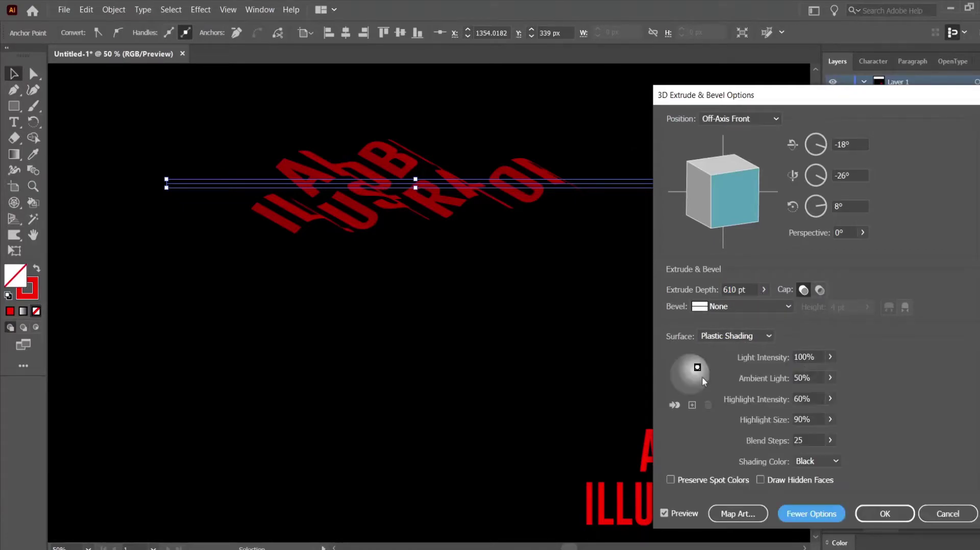
left_click_drag(697, 368, 673, 361)
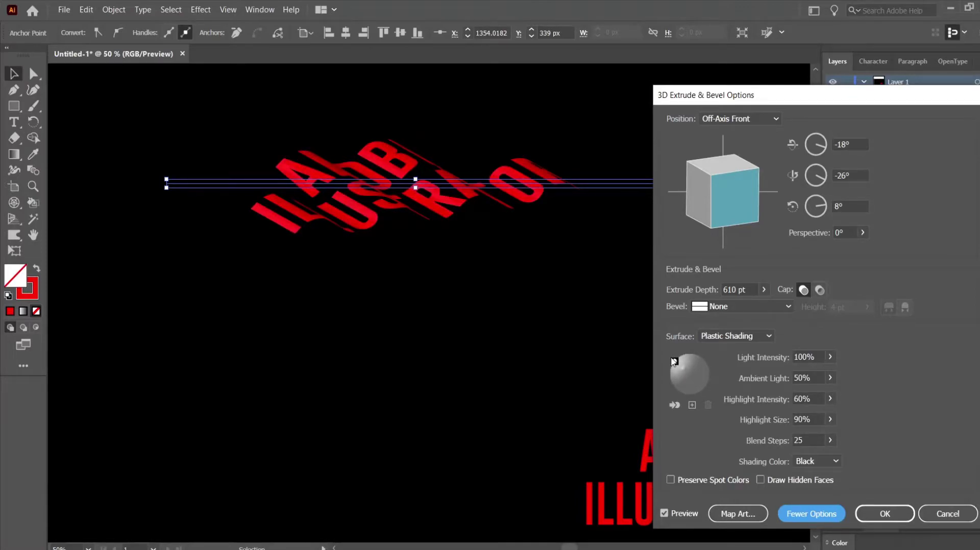
left_click(829, 381)
left_click(821, 394)
left_click_drag(821, 394, 813, 396)
left_click(856, 424)
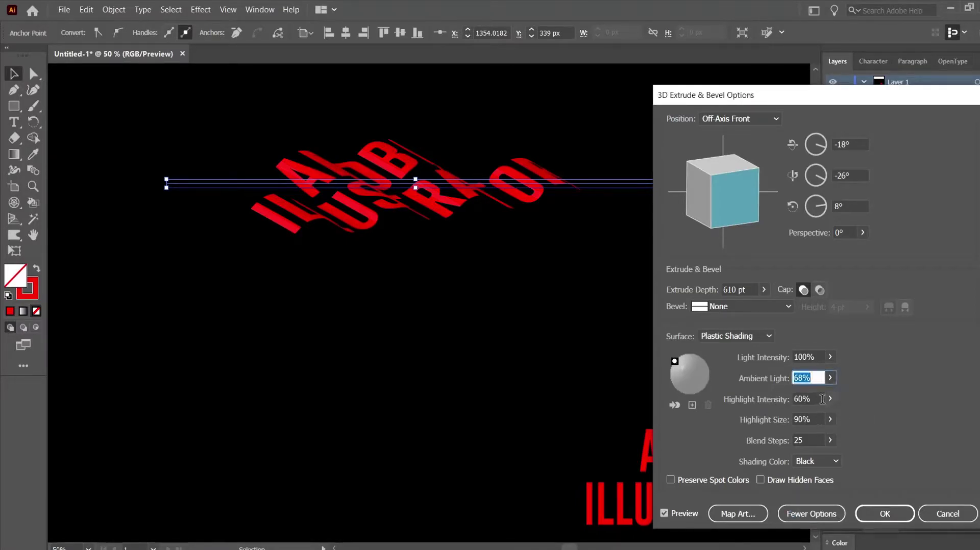
Set the highlight intensity to 54% and the blend steps to 256
left_click(829, 400)
left_click_drag(812, 414, 823, 418)
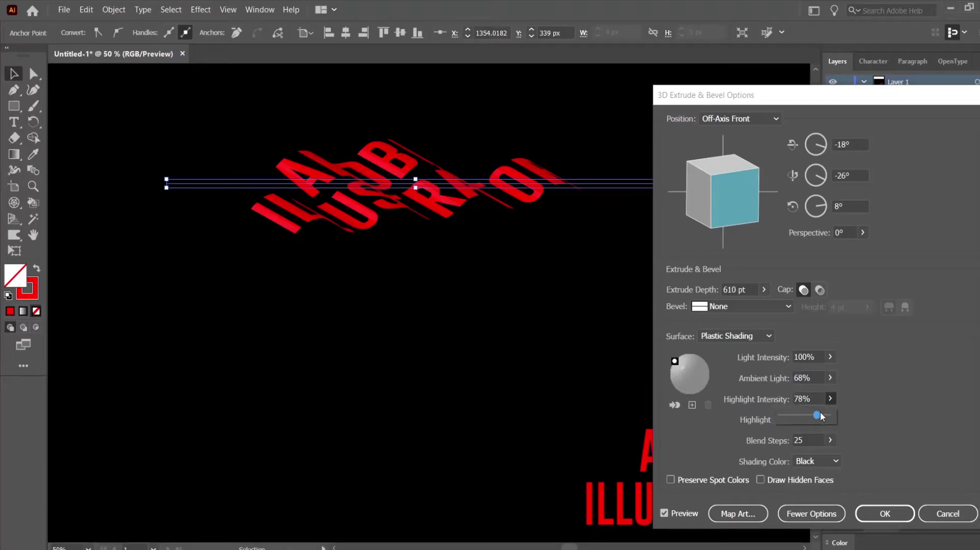
left_click(865, 411)
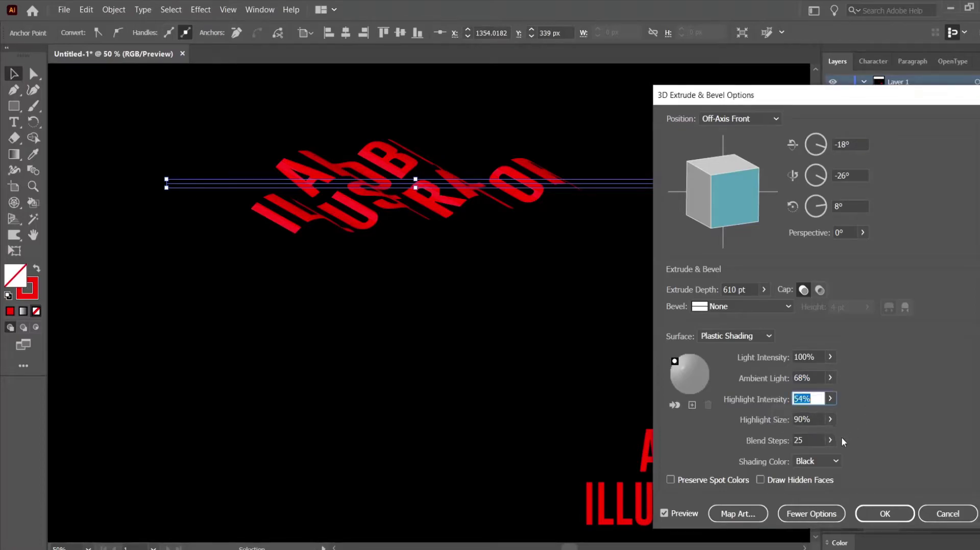
left_click(832, 440)
left_click(824, 457)
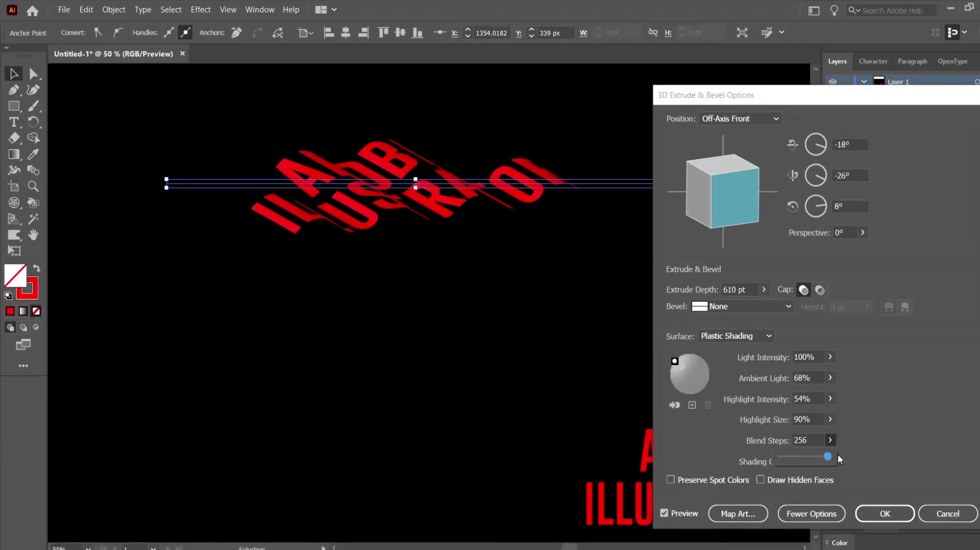
left_click(901, 415)
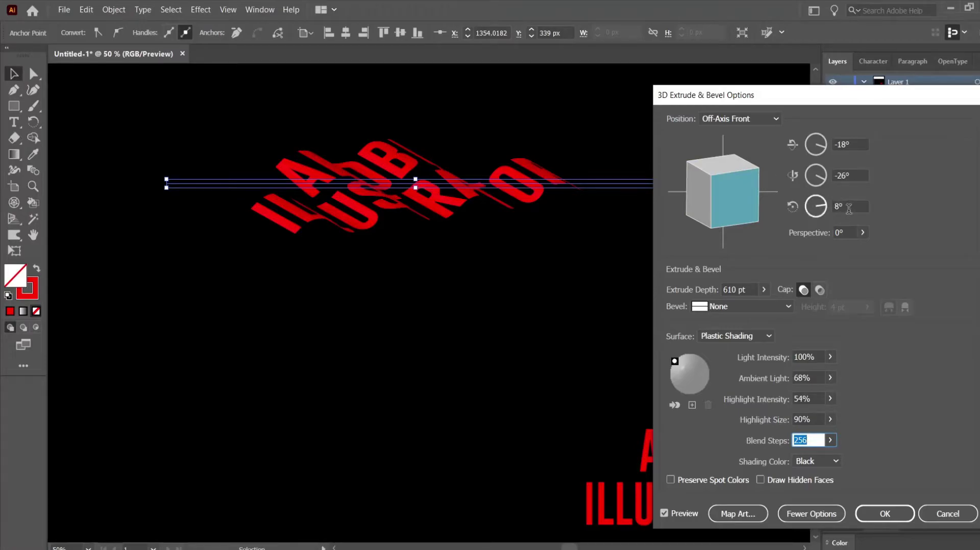
Rotate the extrusion to about -12° around X and -6° around Y, with the Z rotation set to 4°
left_click_drag(750, 193, 737, 190)
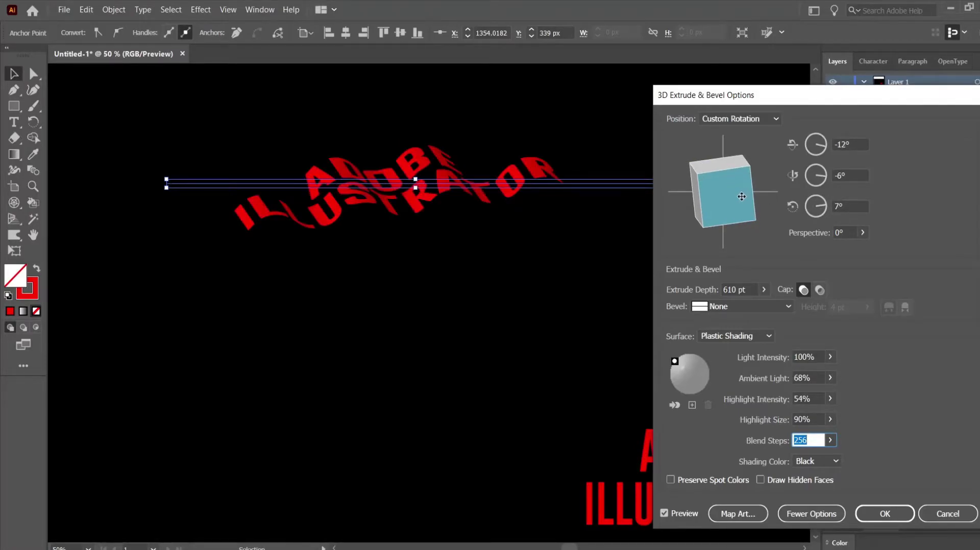
left_click(860, 204)
key("Down")
key("Down")
key("Down")
key("Down")
key("Up")
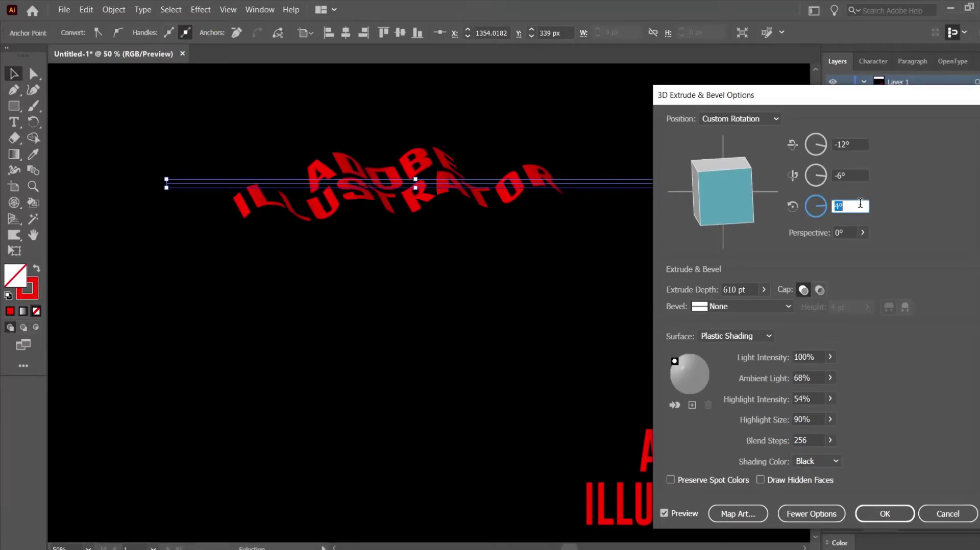
left_click(852, 174)
key("Up")
key("Up")
key("Down")
key("Down")
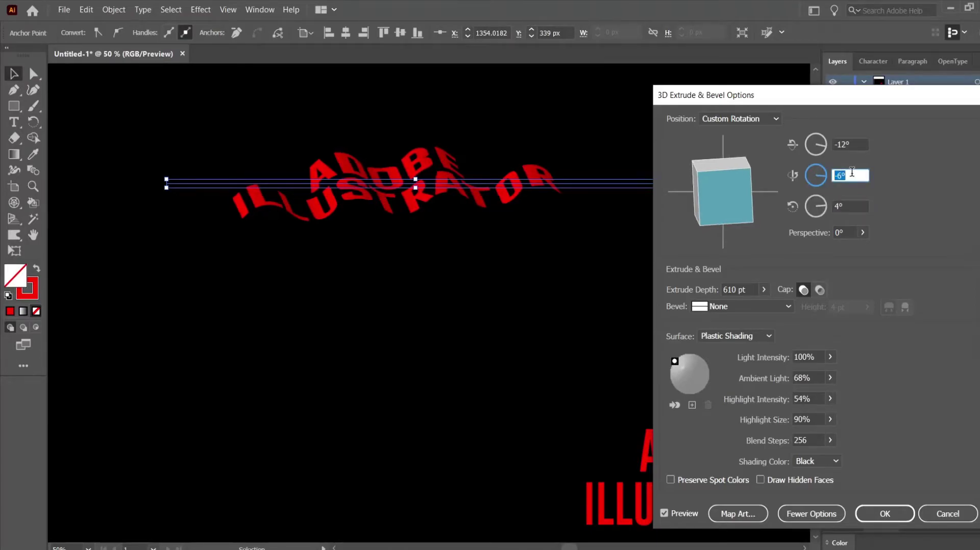
Set the extrusion's X-axis rotation to -18°
left_click(854, 146)
key("Up")
key("Up")
key("Up")
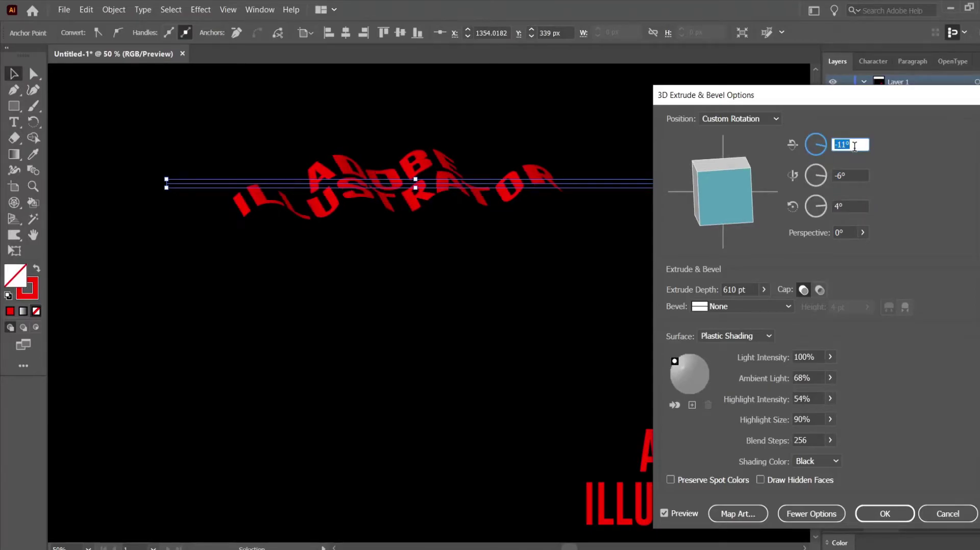
key("Down")
key("Down")
key("Down")
key("Down")
key("Down")
key("Down")
key("Down")
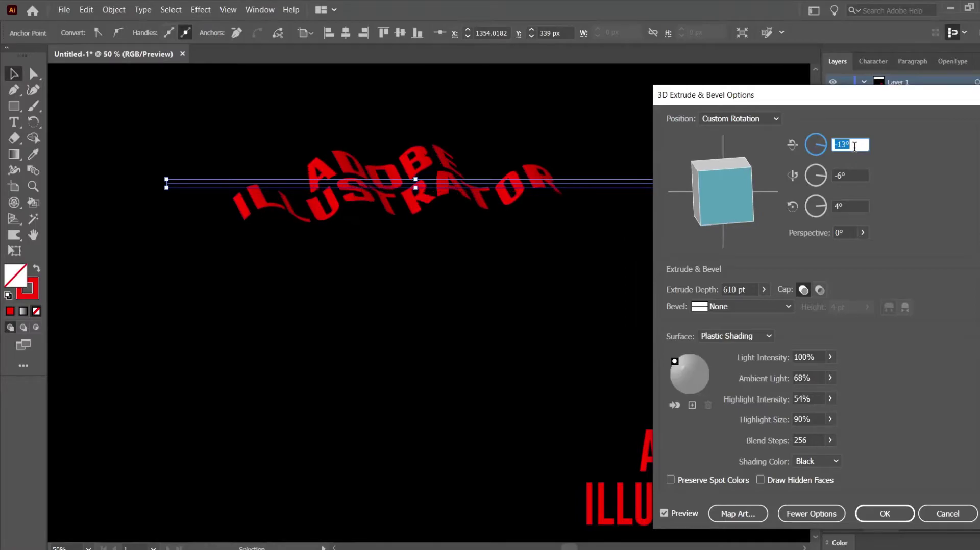
key("Down")
key("Down")
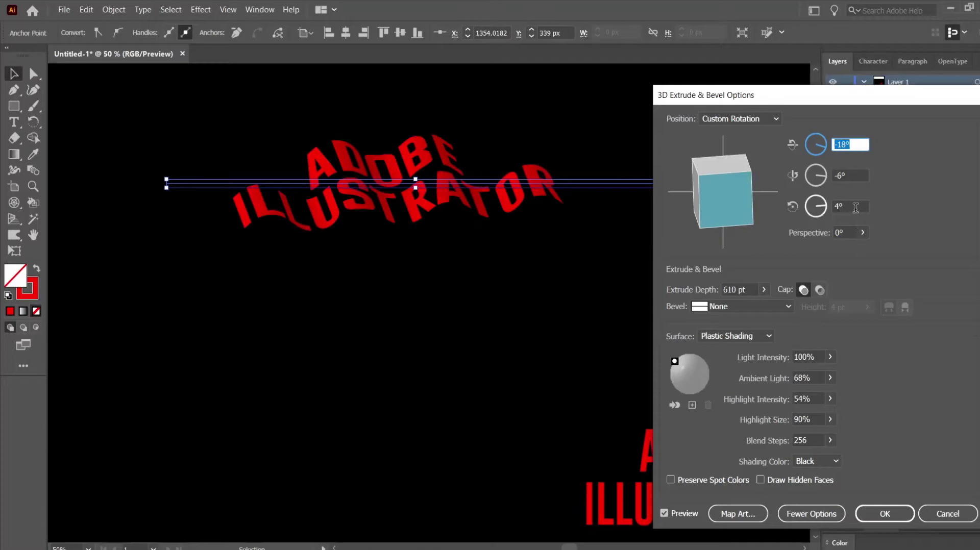
Set the extrusion's Z-axis rotation to 2° and accept the 3D Extrude & Bevel settings
left_click(855, 206)
key("Down")
key("Down")
key("Down")
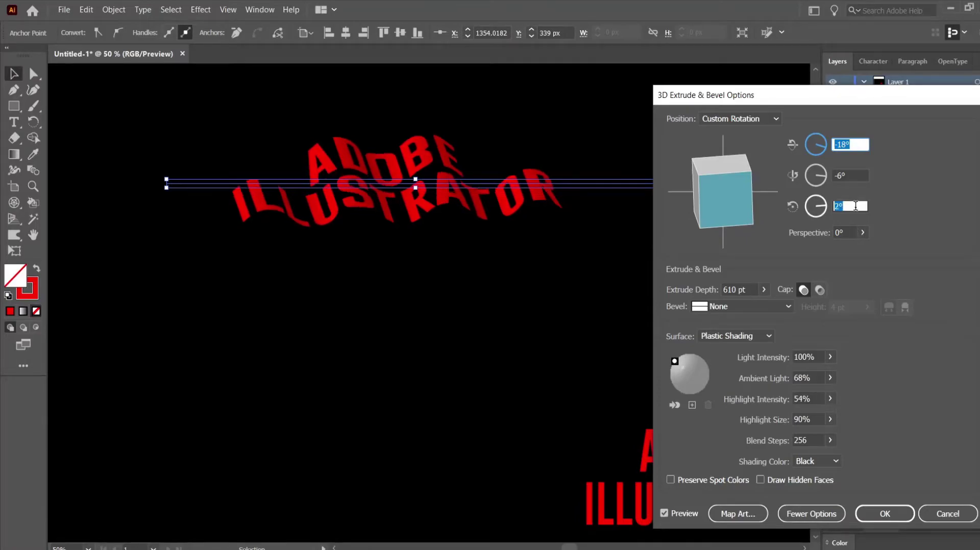
left_click(892, 512)
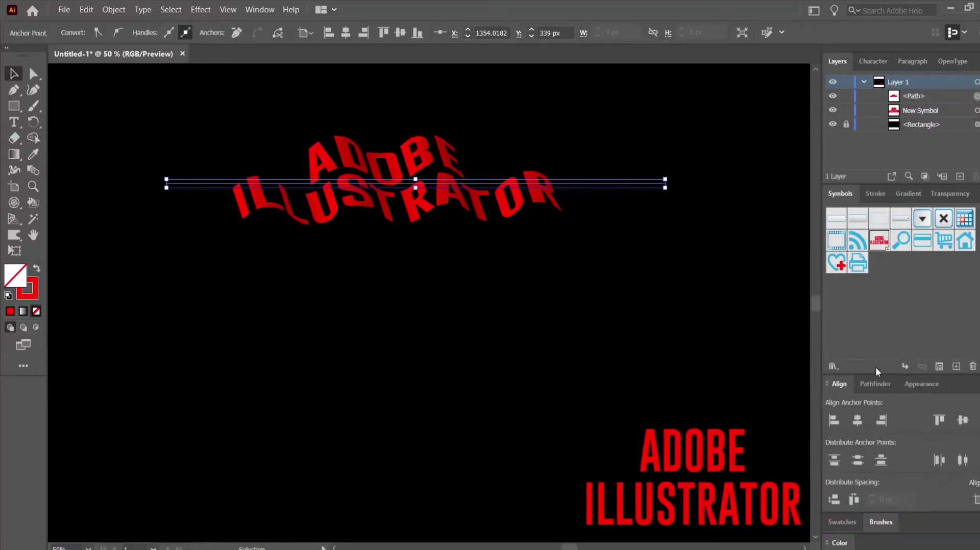
Edit the path's Zig Zag effect to use 12 ridges per segment and accept the change
left_click(913, 388)
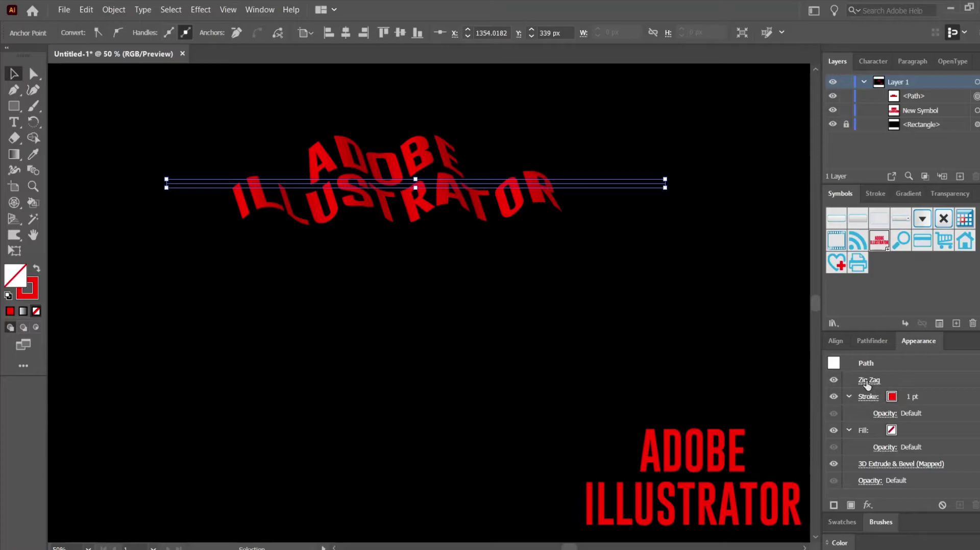
left_click(867, 380)
left_click(684, 259)
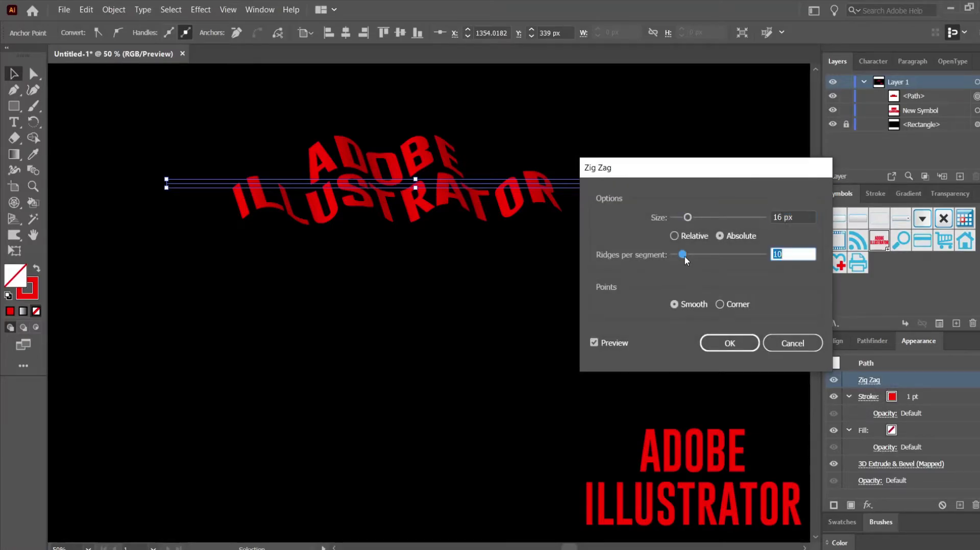
left_click_drag(684, 256, 685, 257)
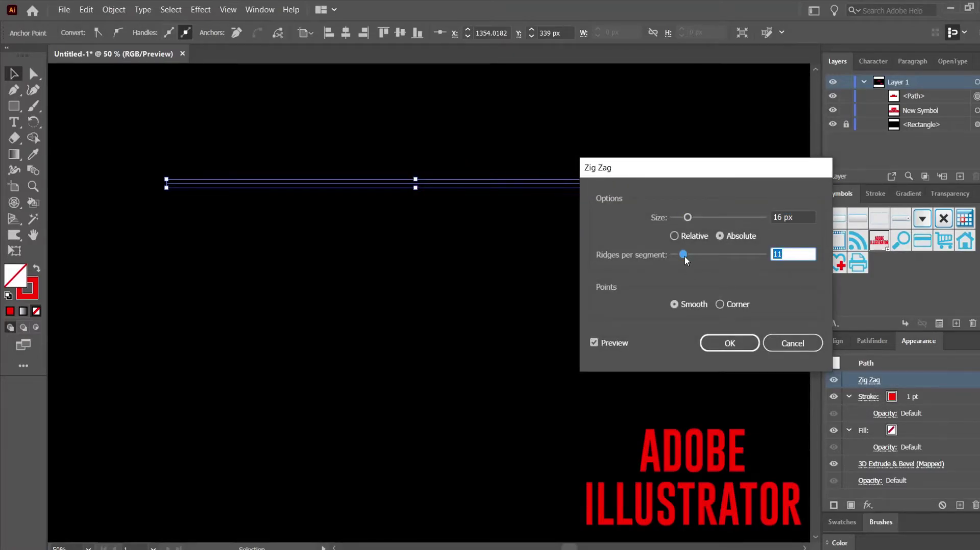
key("Up")
key("Up")
key("Up")
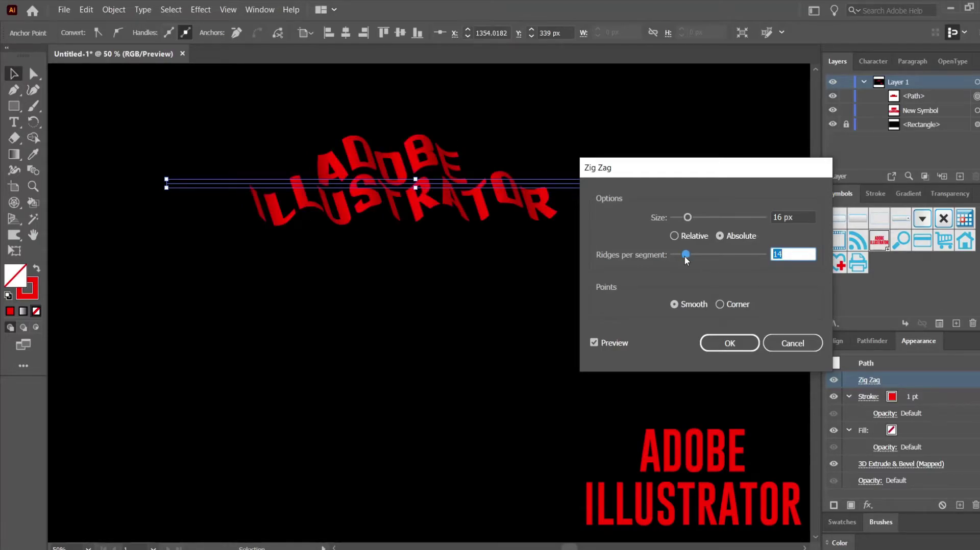
key("Down")
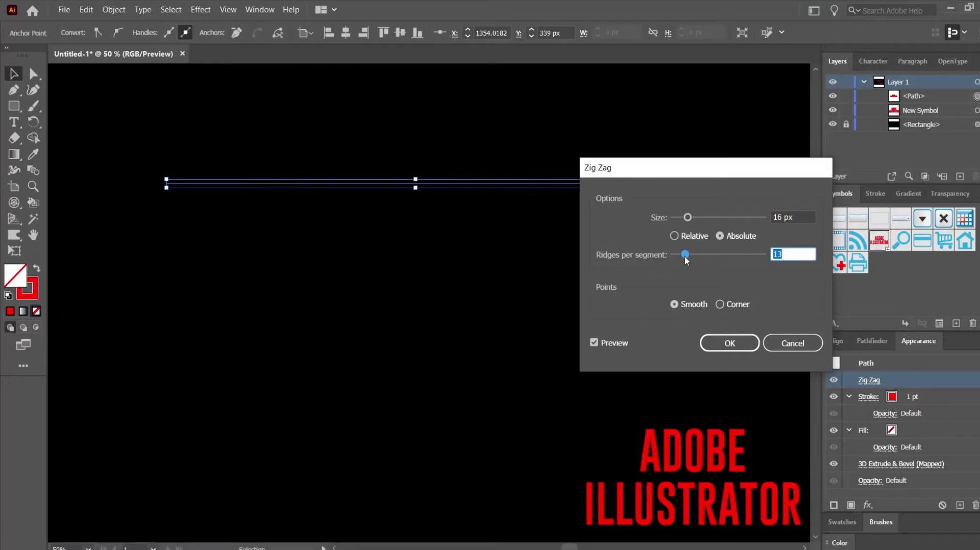
key("Down")
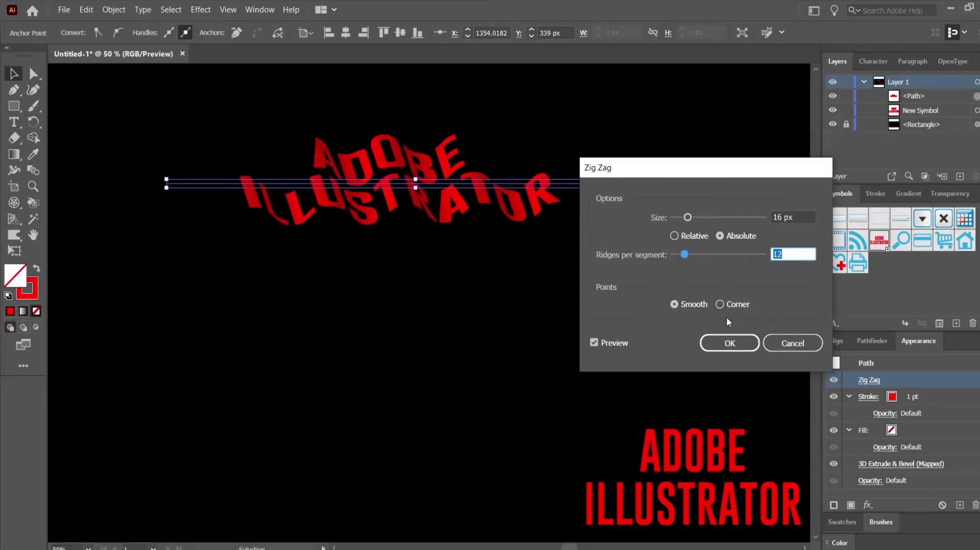
left_click(729, 342)
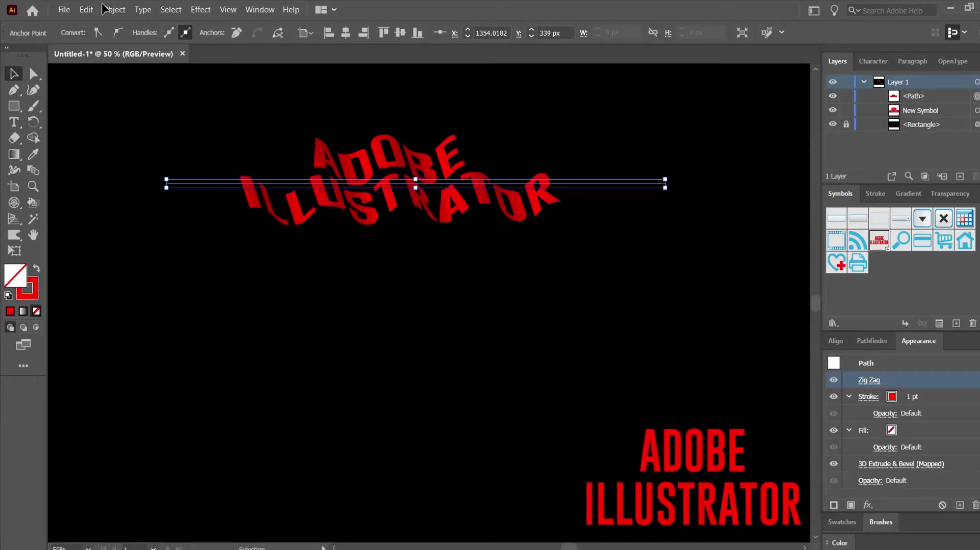
Expand the appearance of the wavy text, move it up and enlarge it slightly on the upper part of the artboard
left_click(113, 11)
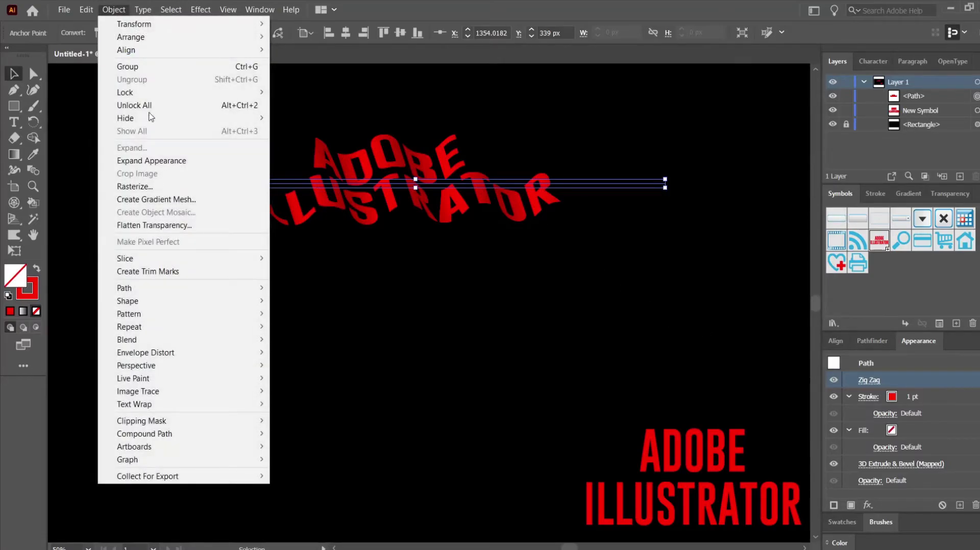
left_click(179, 162)
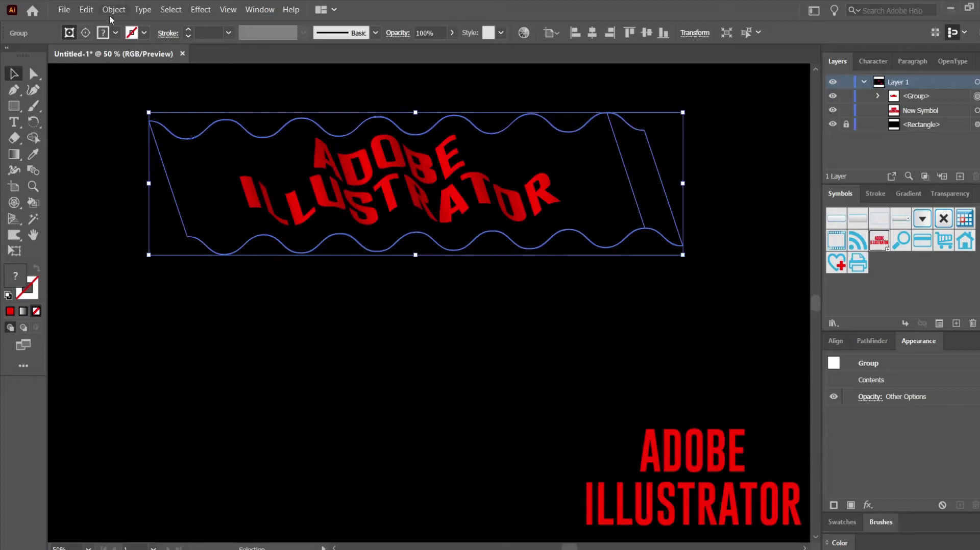
left_click_drag(341, 194, 359, 172)
left_click_drag(727, 246, 759, 272)
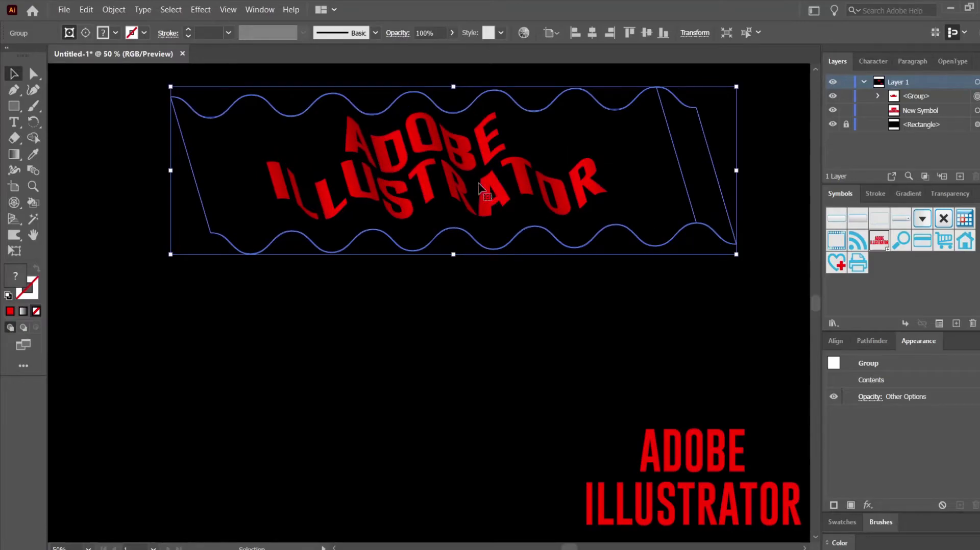
left_click(374, 286)
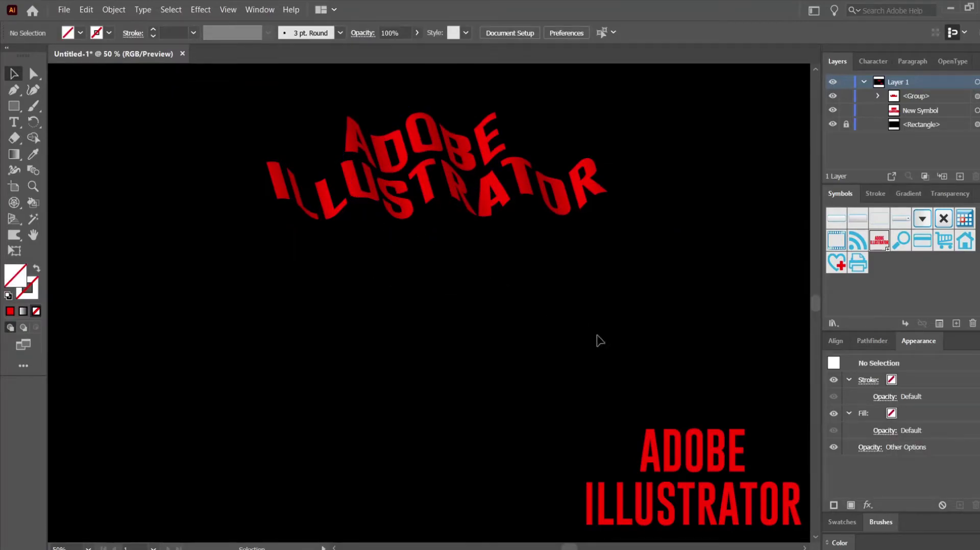
Move the flat ADOBE ILLUSTRATOR symbol below the wavy text, enlarge it, and stretch it wider
left_click(657, 451)
left_click_drag(593, 446, 374, 377)
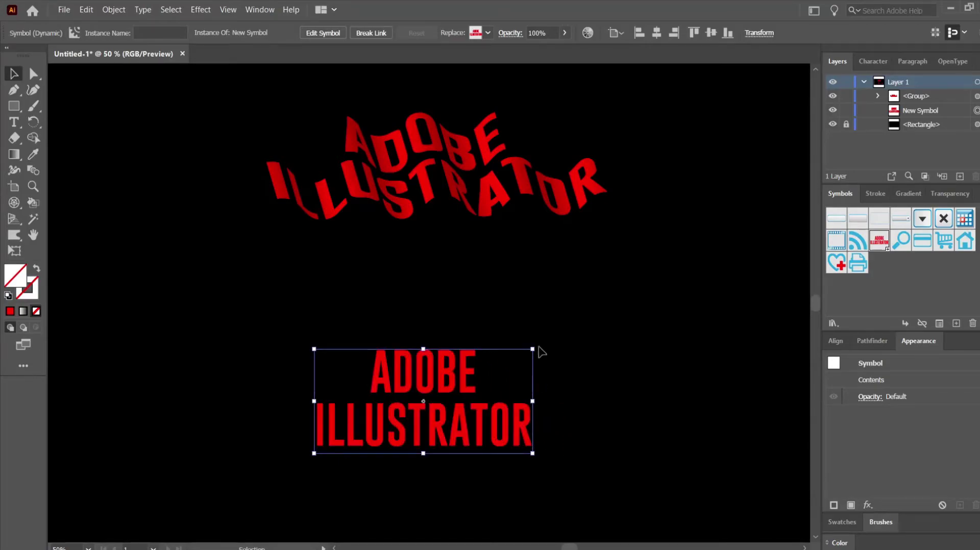
left_click_drag(533, 350, 610, 309)
left_click_drag(458, 411, 436, 411)
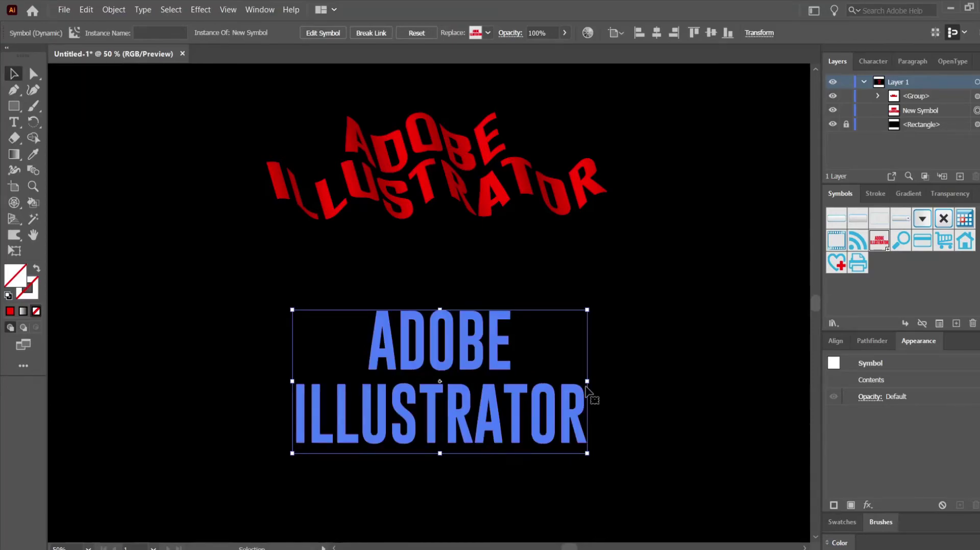
left_click_drag(587, 382, 657, 391)
left_click_drag(535, 411, 484, 437)
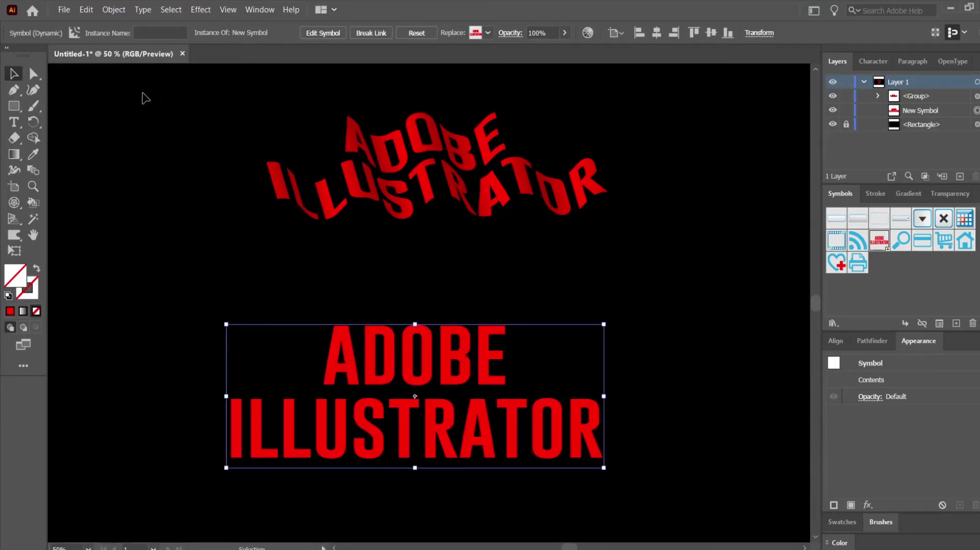
Start an Envelope Distort mesh on the flat ADOBE ILLUSTRATOR symbol and set it to 1 row
left_click(113, 10)
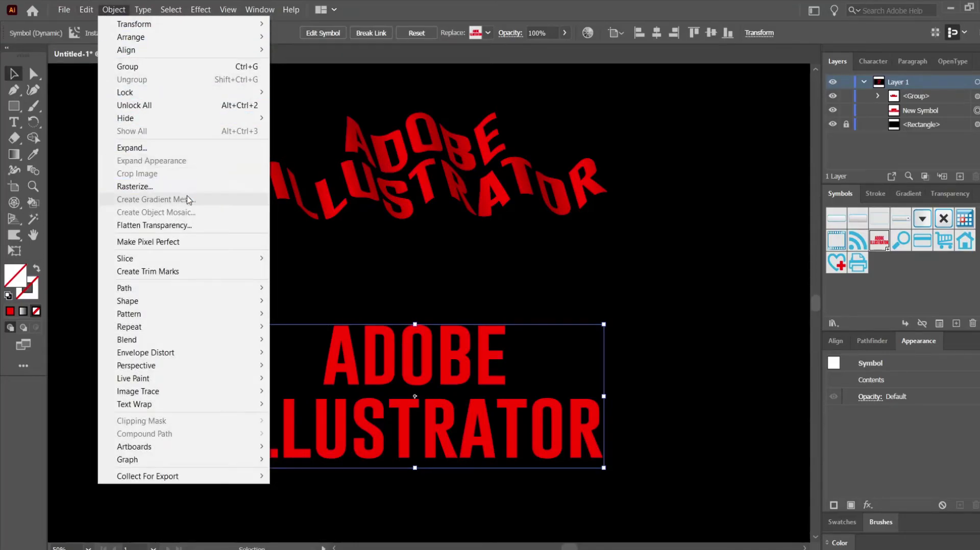
mouse_move(179, 353)
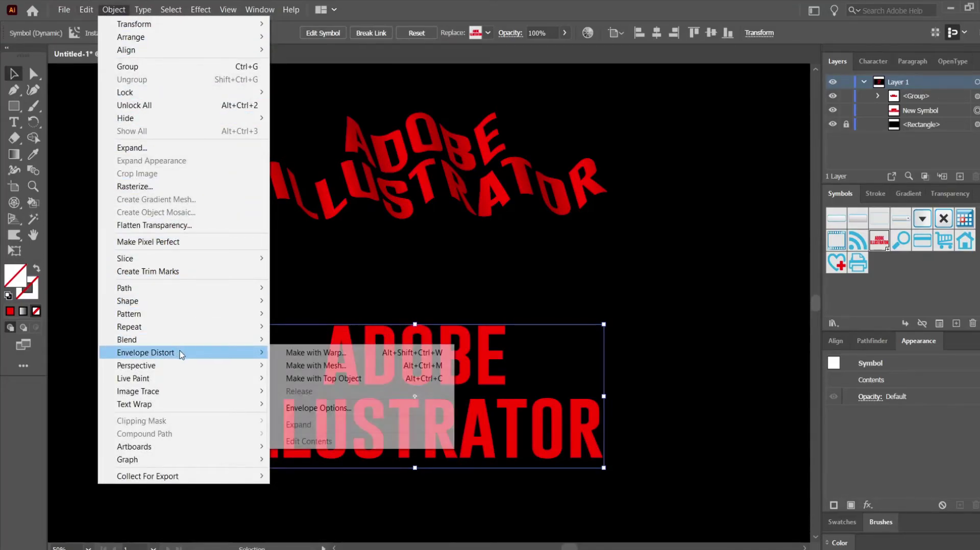
left_click(316, 365)
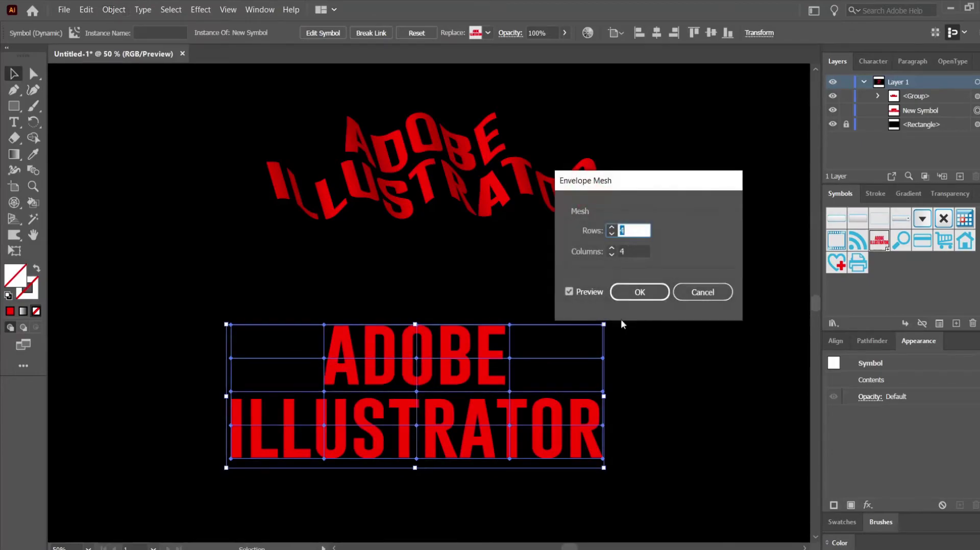
left_click(612, 230)
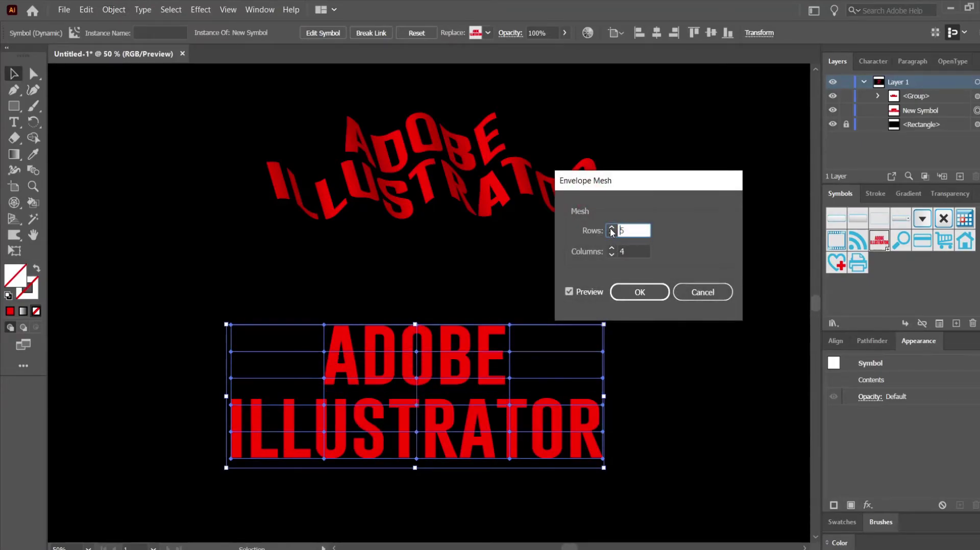
left_click(611, 235)
left_click(611, 234)
left_click(611, 234)
left_click(612, 234)
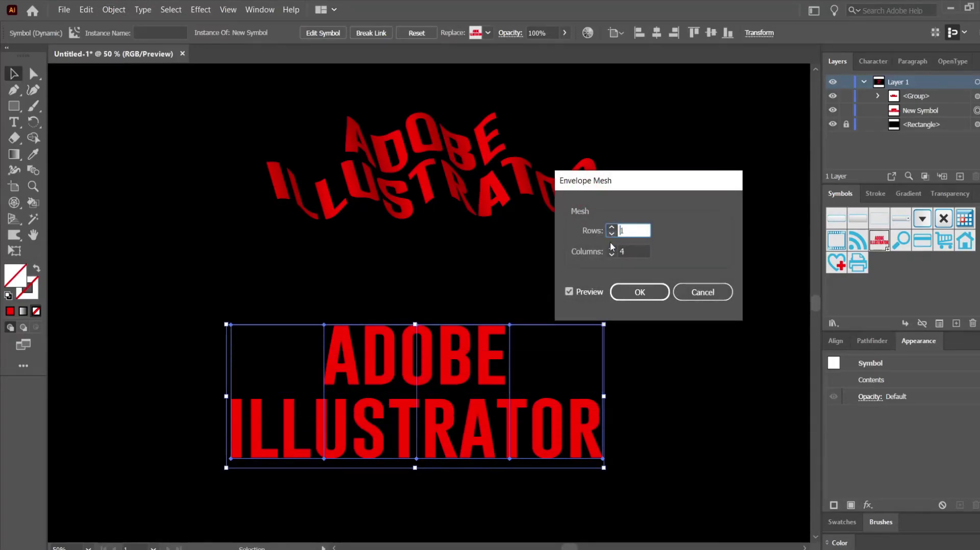
Set the envelope mesh to 6 columns and accept it
left_click(612, 248)
left_click(612, 249)
left_click(612, 249)
left_click(611, 254)
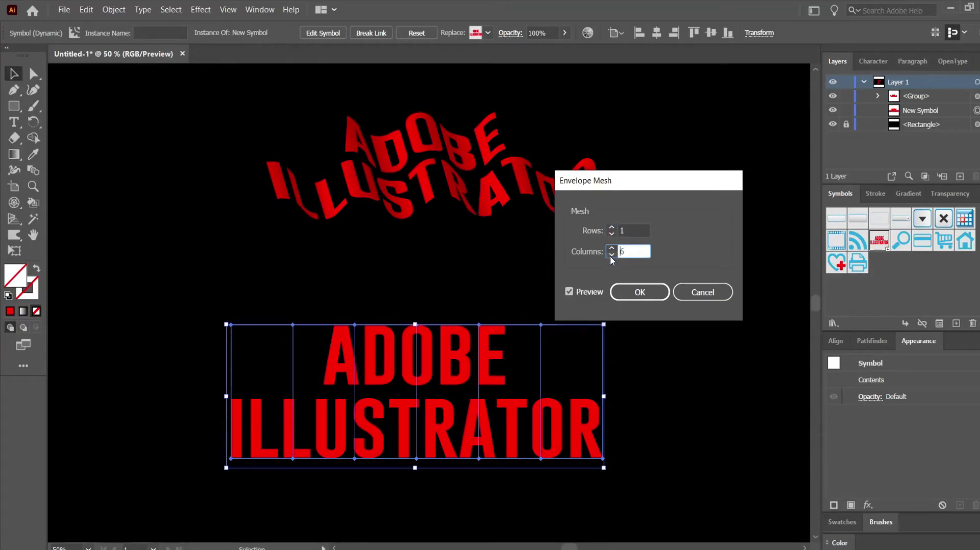
left_click(631, 292)
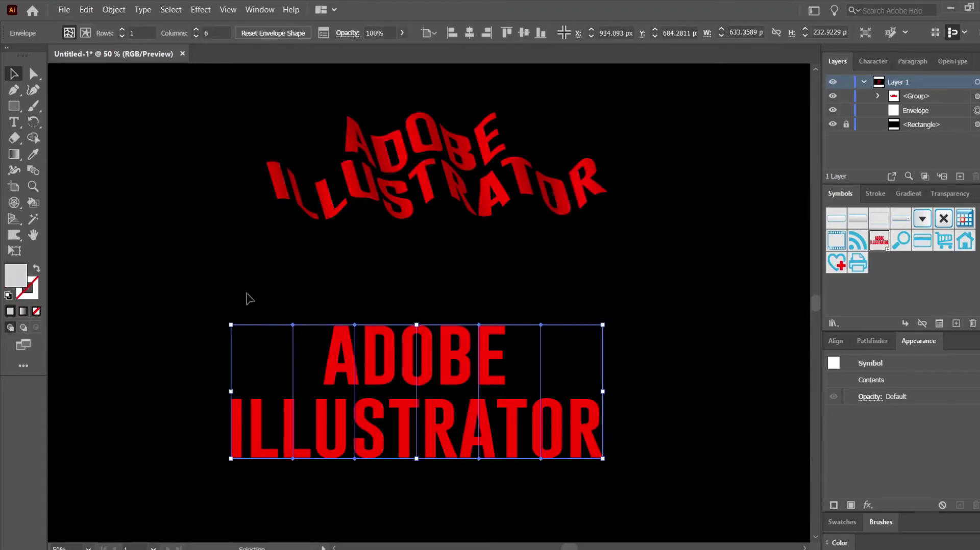
Raise the upper and lower mesh points of the second, fourth and sixth vertical mesh lines to form wave crests
left_click(33, 74)
left_click_drag(313, 342, 309, 470)
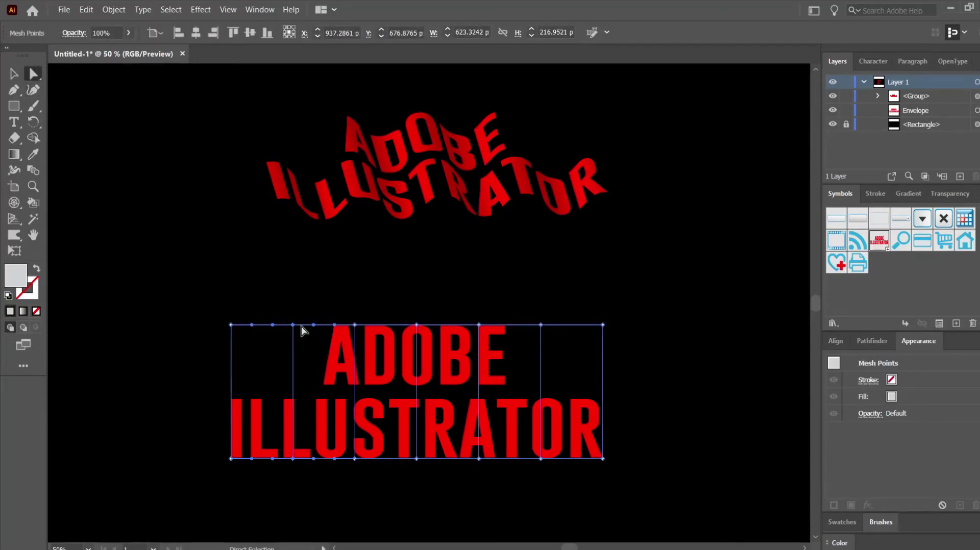
left_click_drag(293, 325, 299, 303)
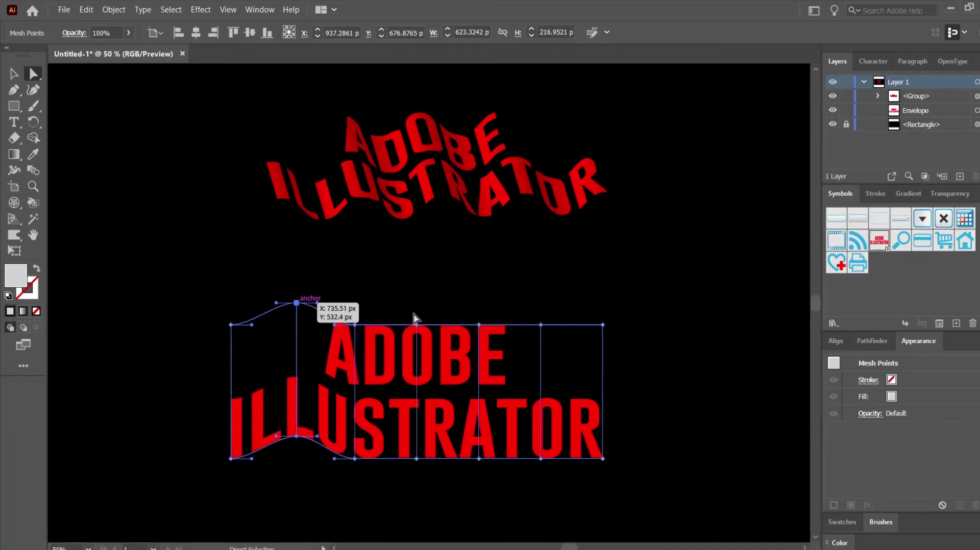
left_click_drag(429, 494, 429, 493)
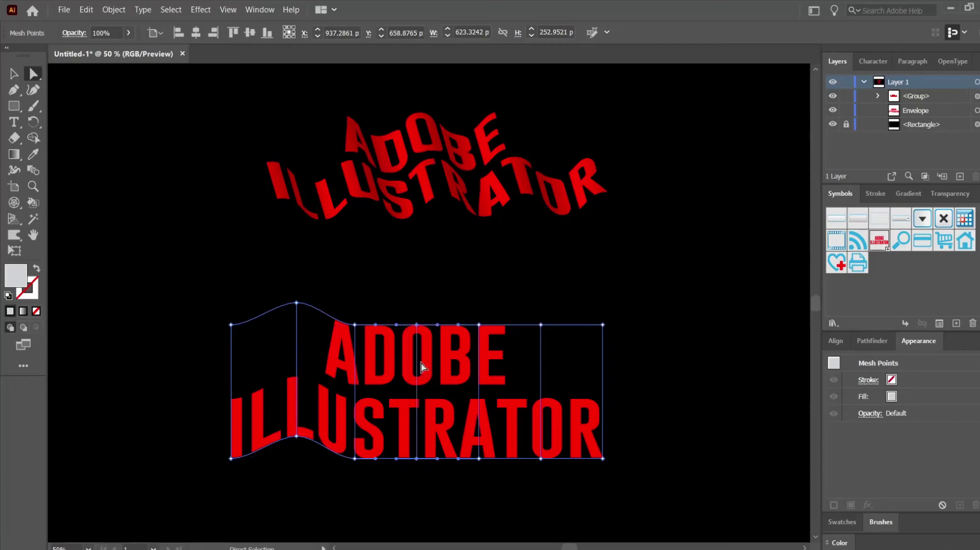
left_click_drag(417, 321, 417, 297)
left_click_drag(532, 309, 551, 475)
left_click_drag(542, 323, 543, 300)
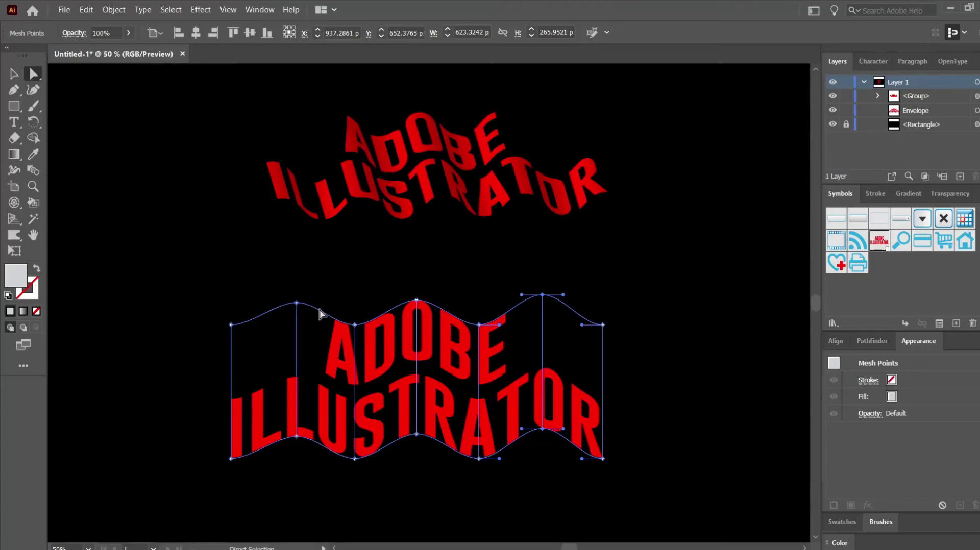
Lower the mesh points of the third and fifth vertical lines and both outer edges slightly to deepen the wave troughs
left_click_drag(341, 305, 366, 491)
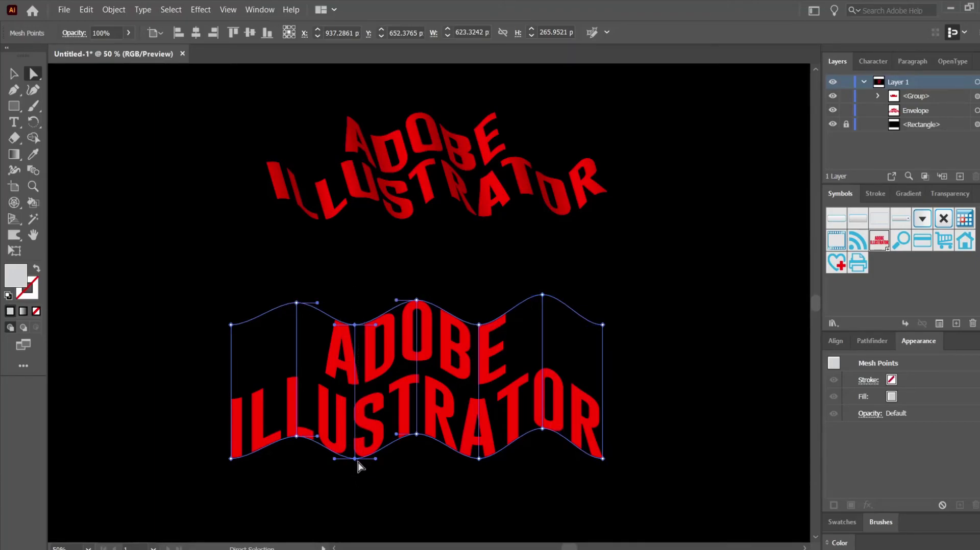
left_click(357, 473)
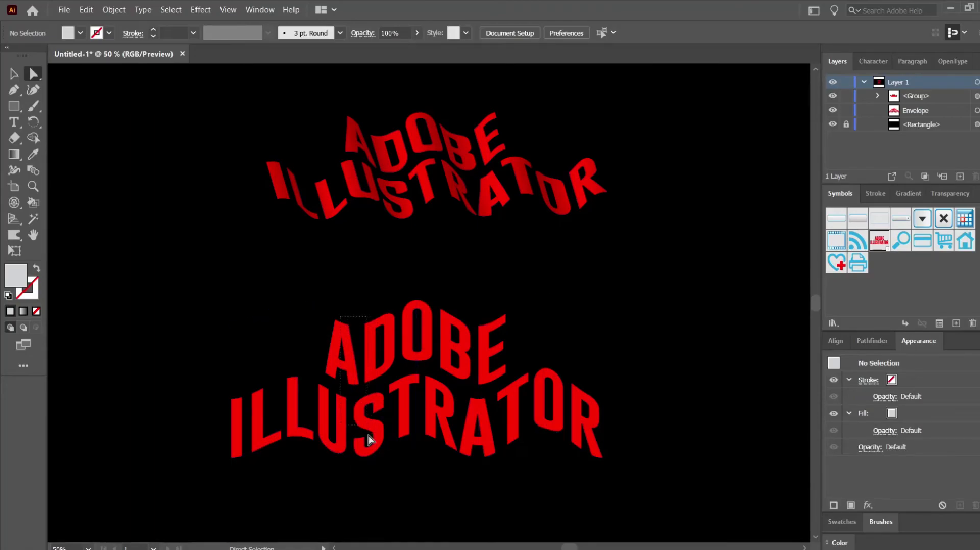
mouse_move(366, 479)
left_mouse_down()
mouse_move(355, 469)
mouse_move(365, 460)
left_mouse_up()
left_click_drag(470, 322, 482, 473)
left_click_drag(607, 354, 630, 493)
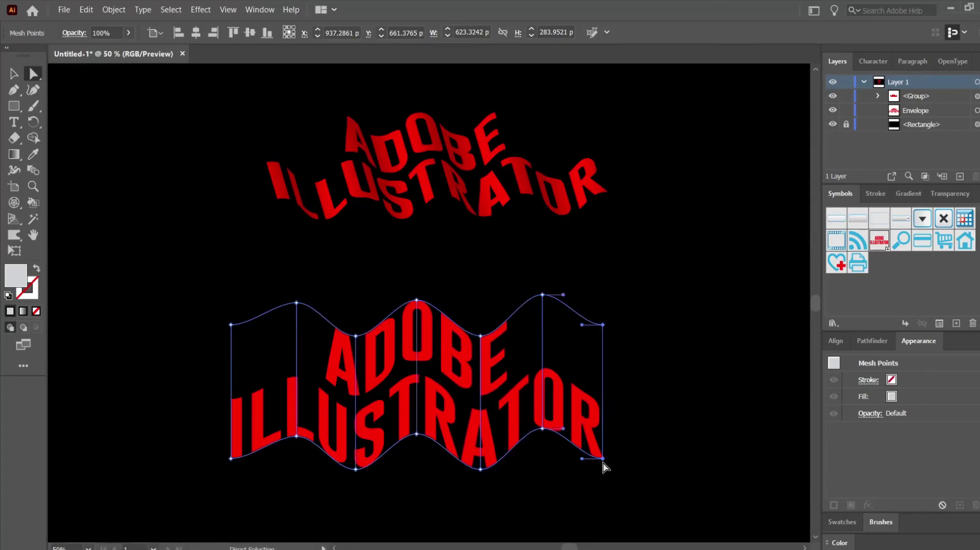
left_click_drag(603, 462, 603, 469)
left_click_drag(185, 303, 230, 471)
left_click(164, 375)
Check the finished envelope mesh, deselect it, and inspect both wavy texts up close in full-screen view
left_click_drag(194, 305, 604, 467)
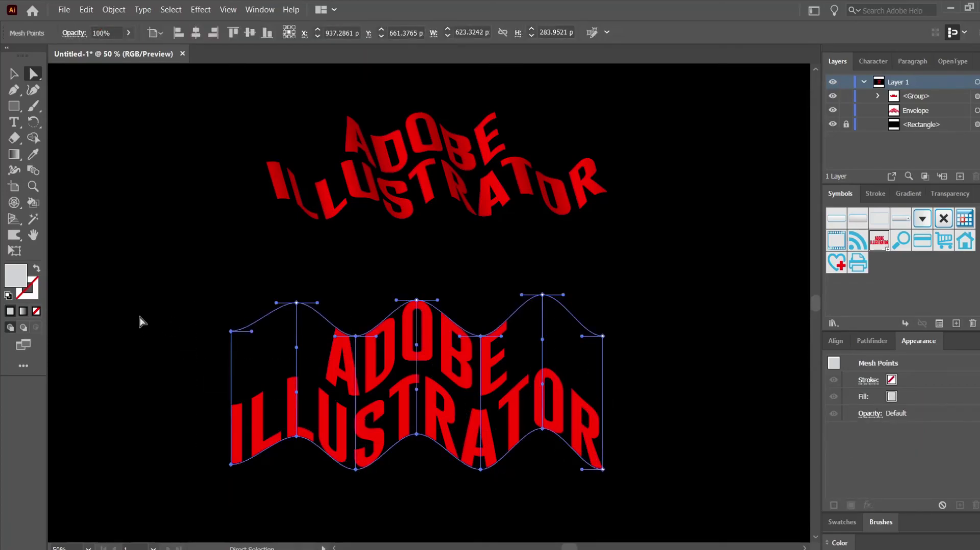
left_click(186, 277)
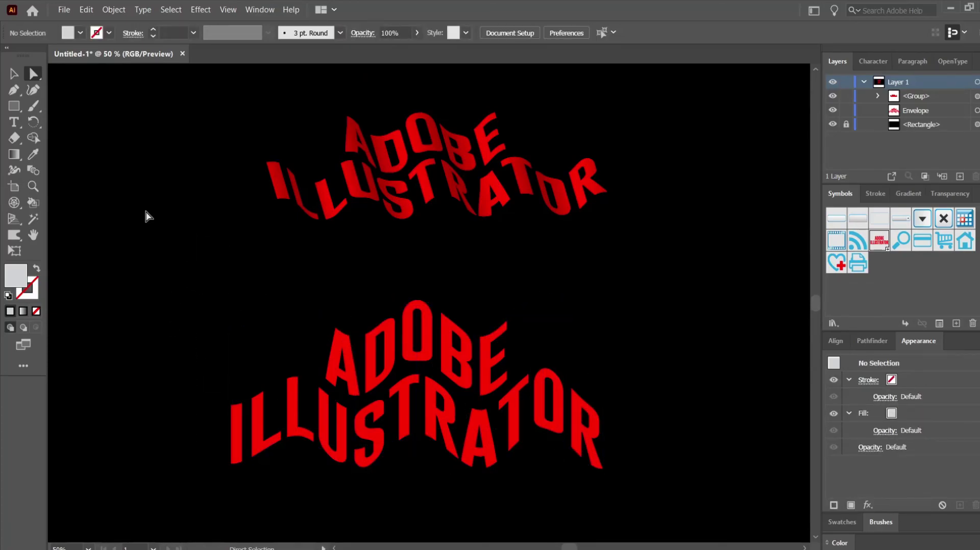
left_click(33, 187)
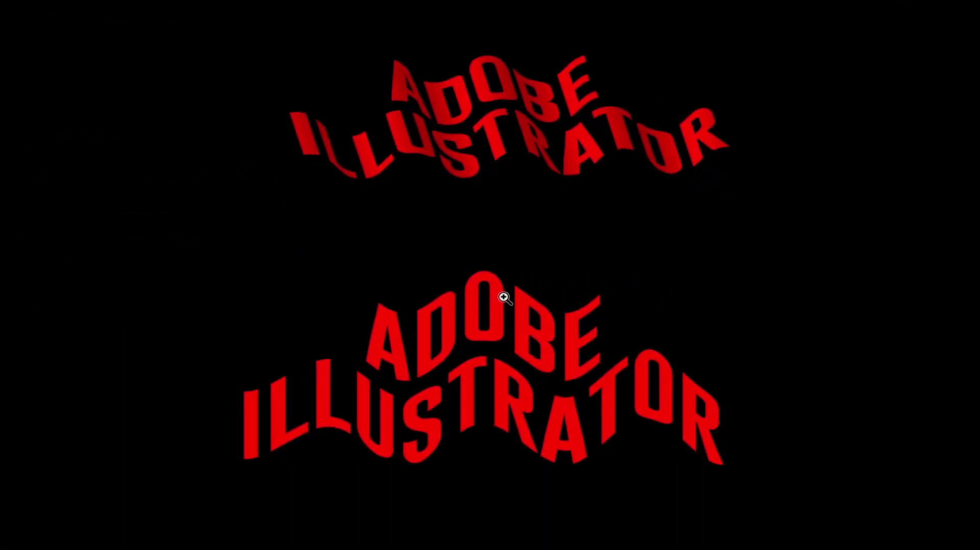
left_click_drag(503, 297, 518, 301)
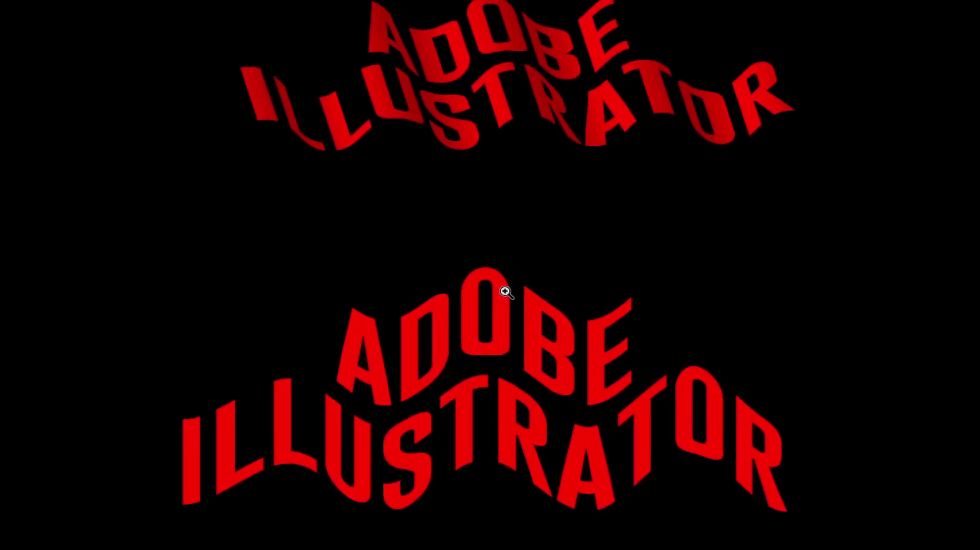